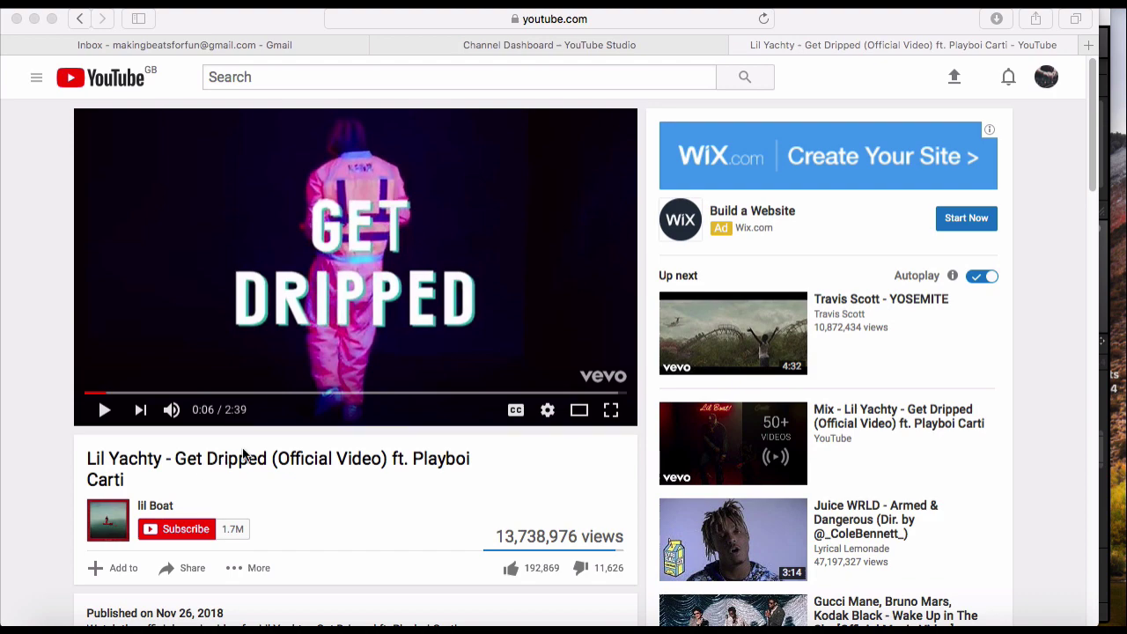
# Step: Start the beat playing and view the drums pattern while jumping to Scene 3
pyautogui.click(800, 600)
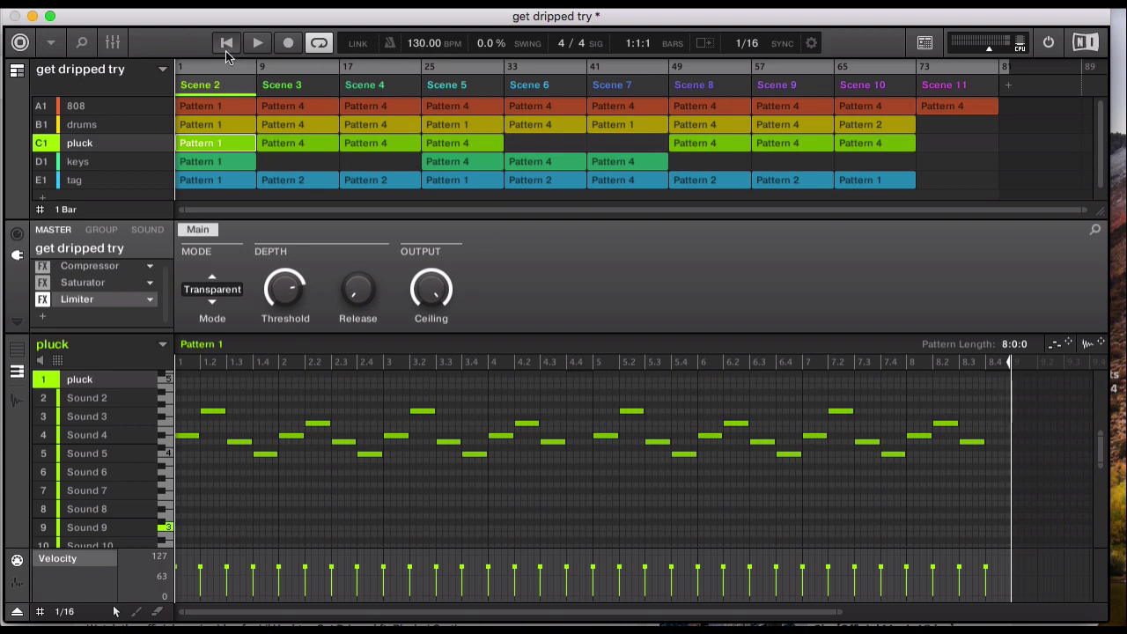
pyautogui.press('space')
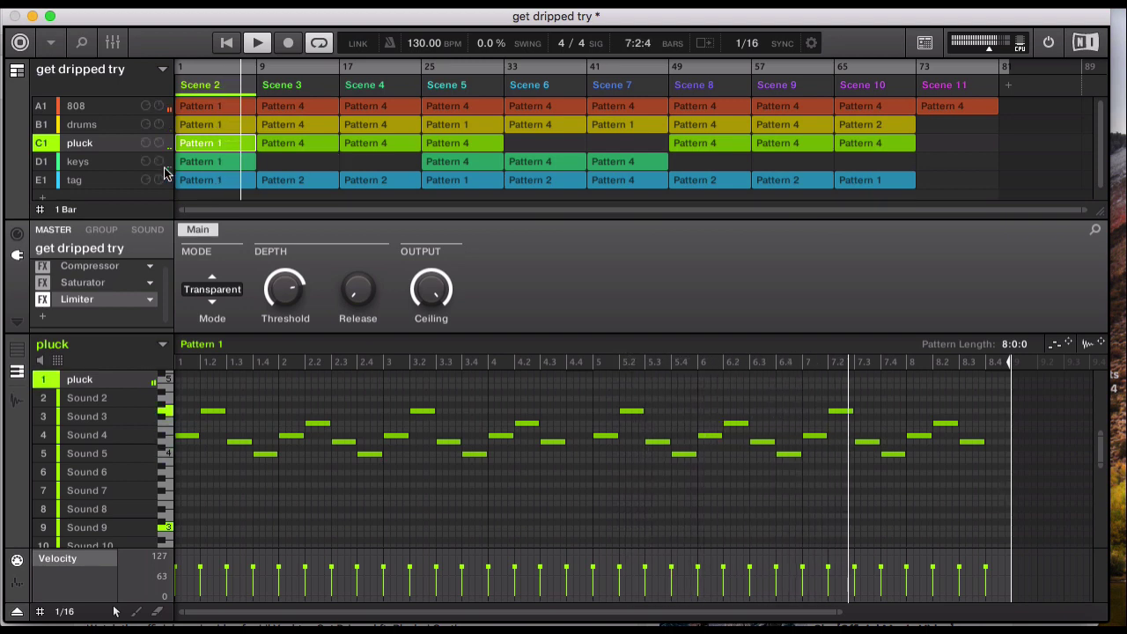
pyautogui.click(81, 124)
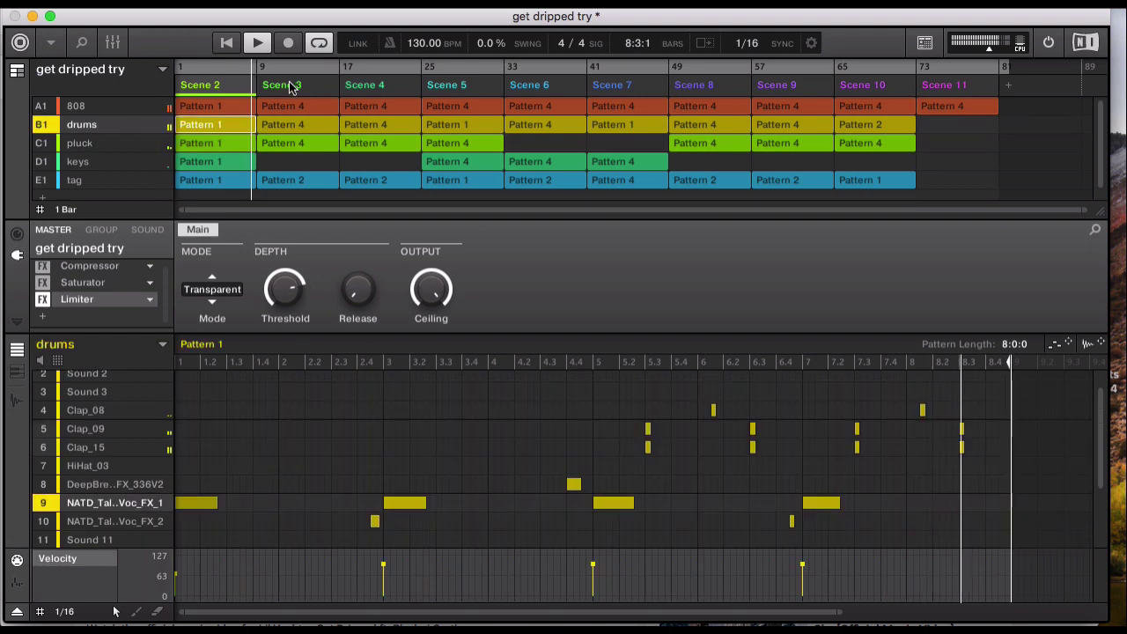
pyautogui.click(294, 86)
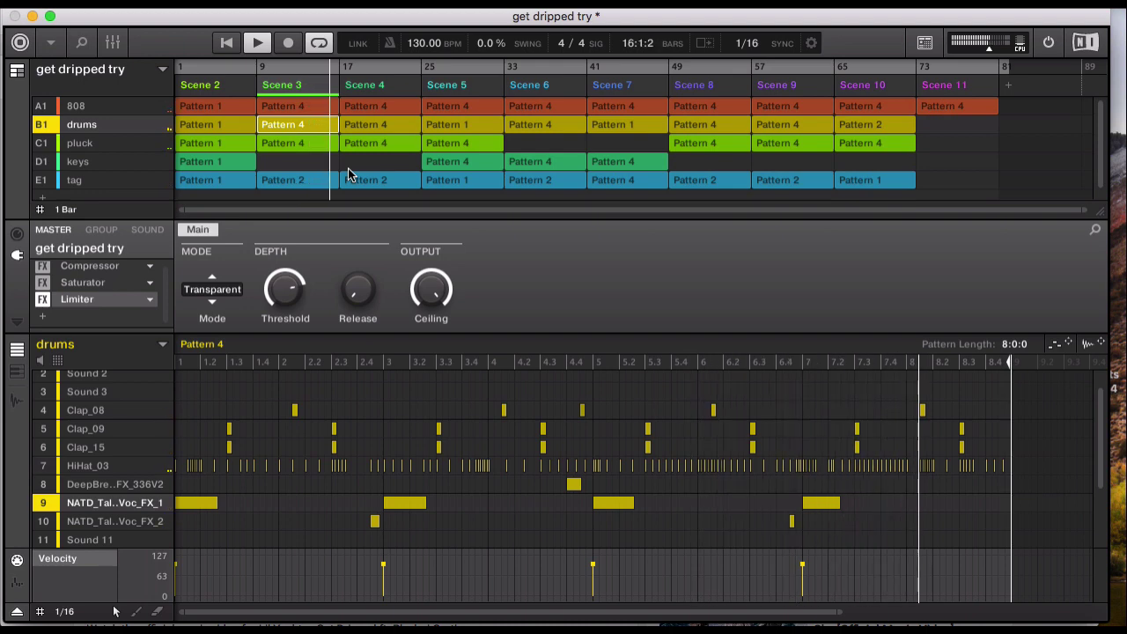
# Step: Jump playback to Scene 4 and review its 808 and keys patterns
pyautogui.click(383, 88)
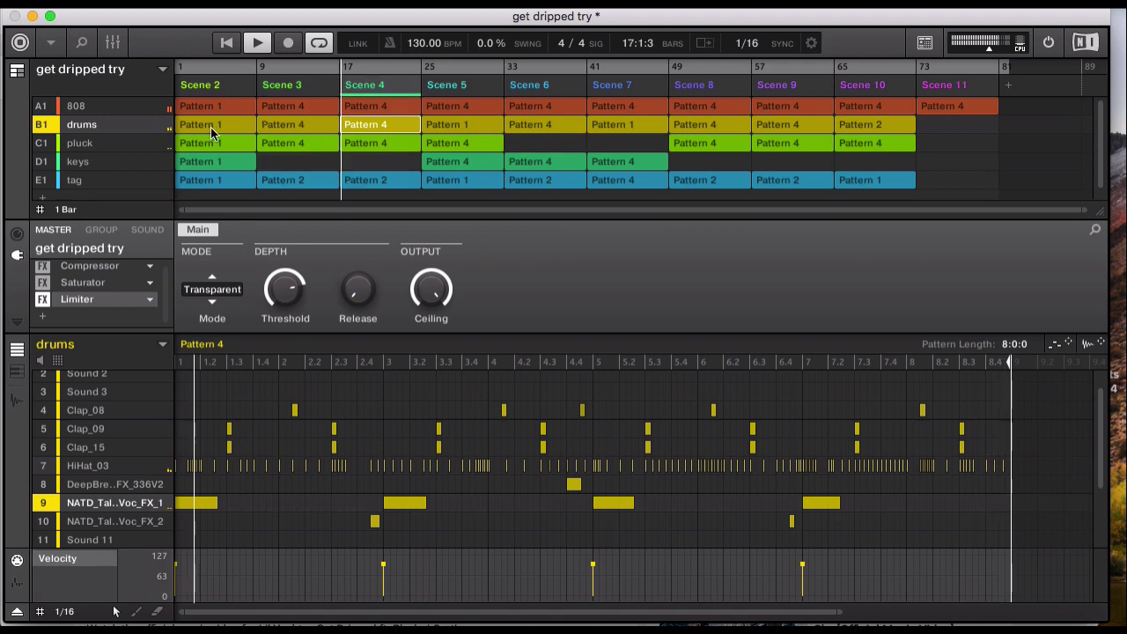
pyautogui.click(103, 109)
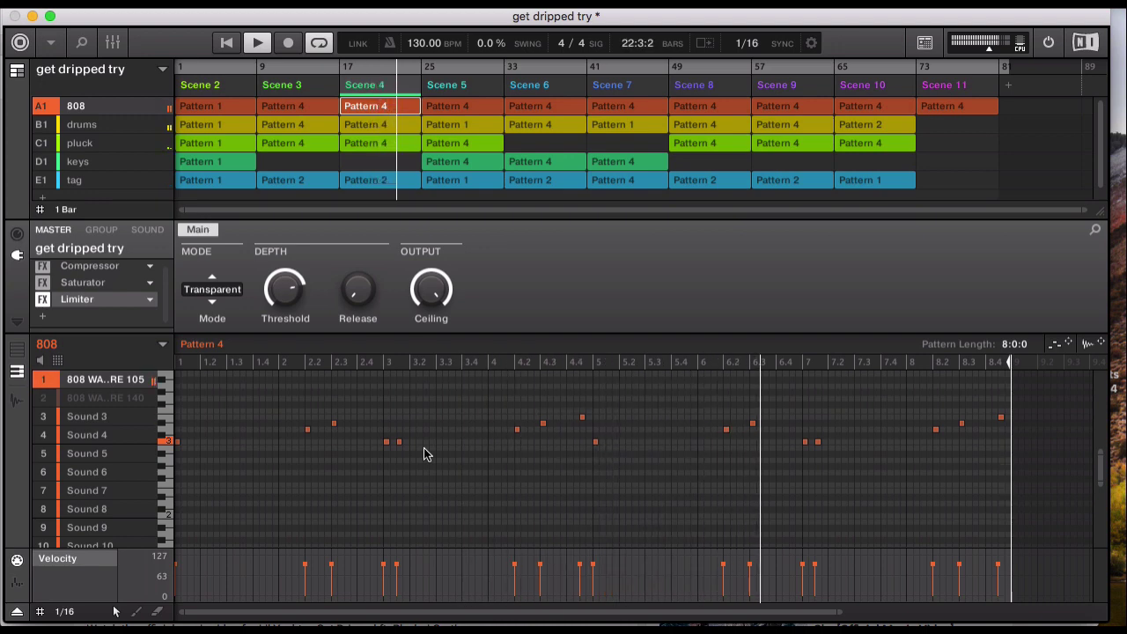
pyautogui.moveTo(87, 167)
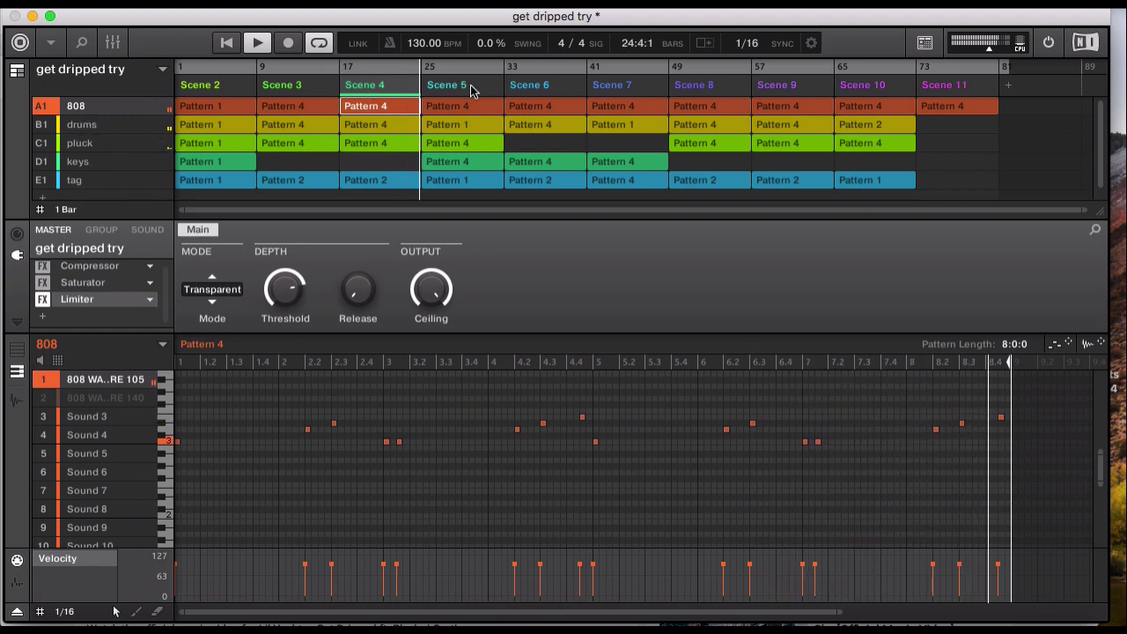
pyautogui.click(93, 163)
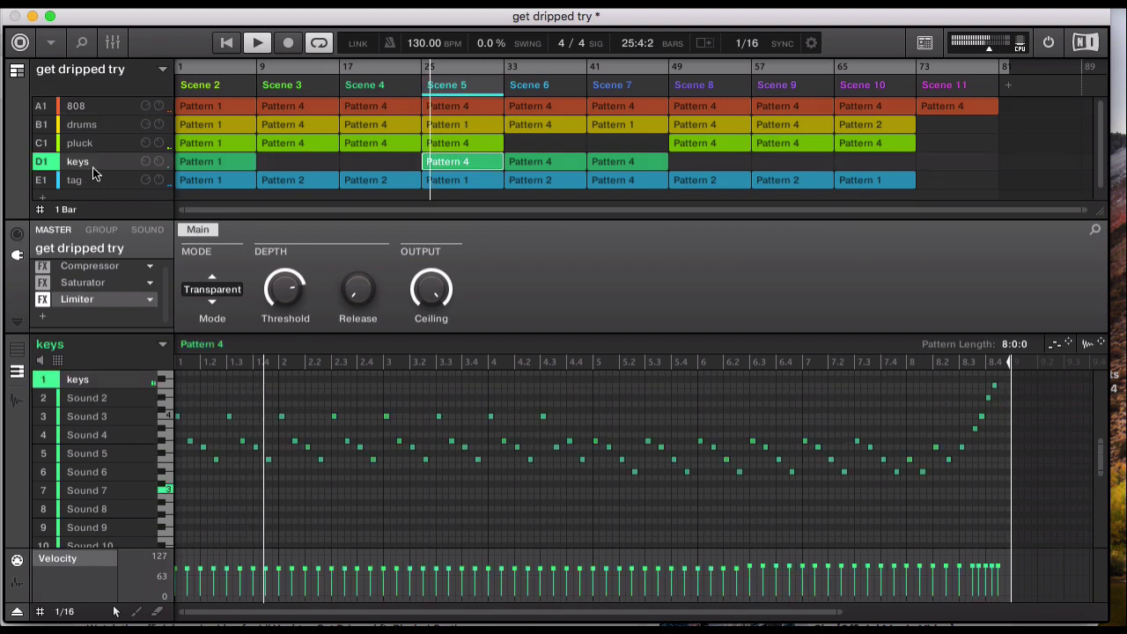
pyautogui.moveTo(423, 304)
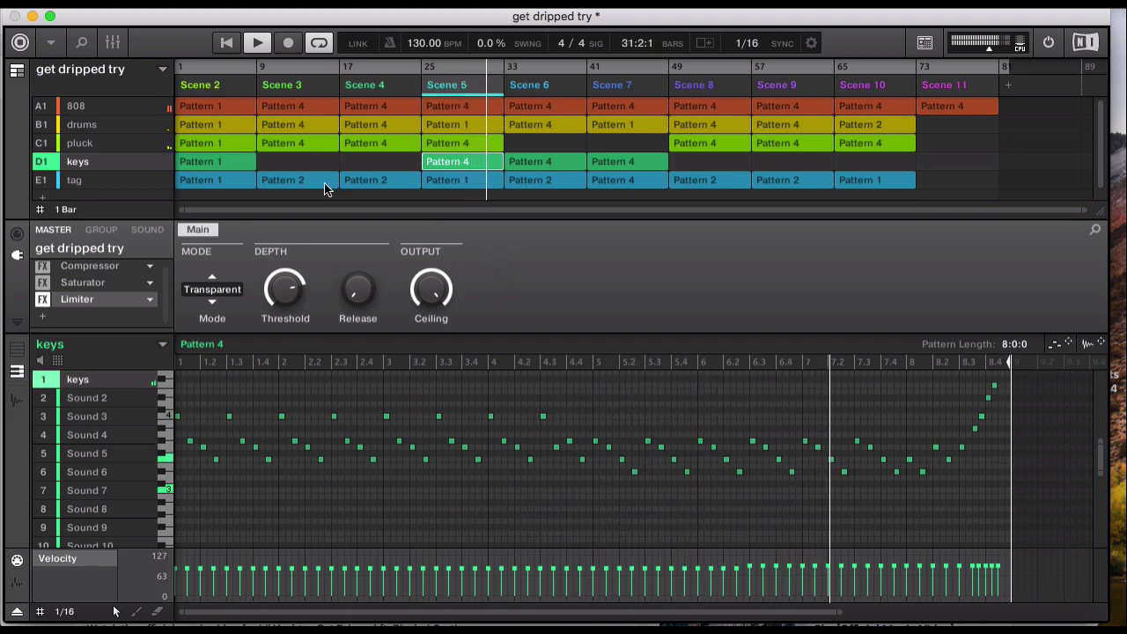
# Step: Check the drums pattern through Scenes 6 and 7, then view the 808 pattern
pyautogui.click(83, 127)
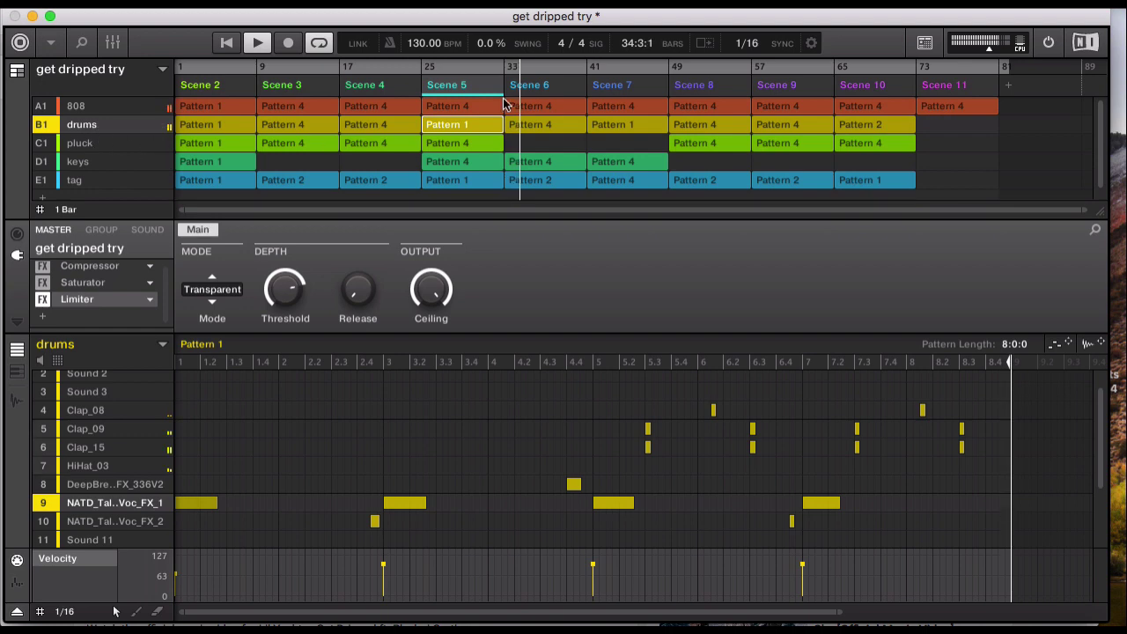
pyautogui.click(553, 87)
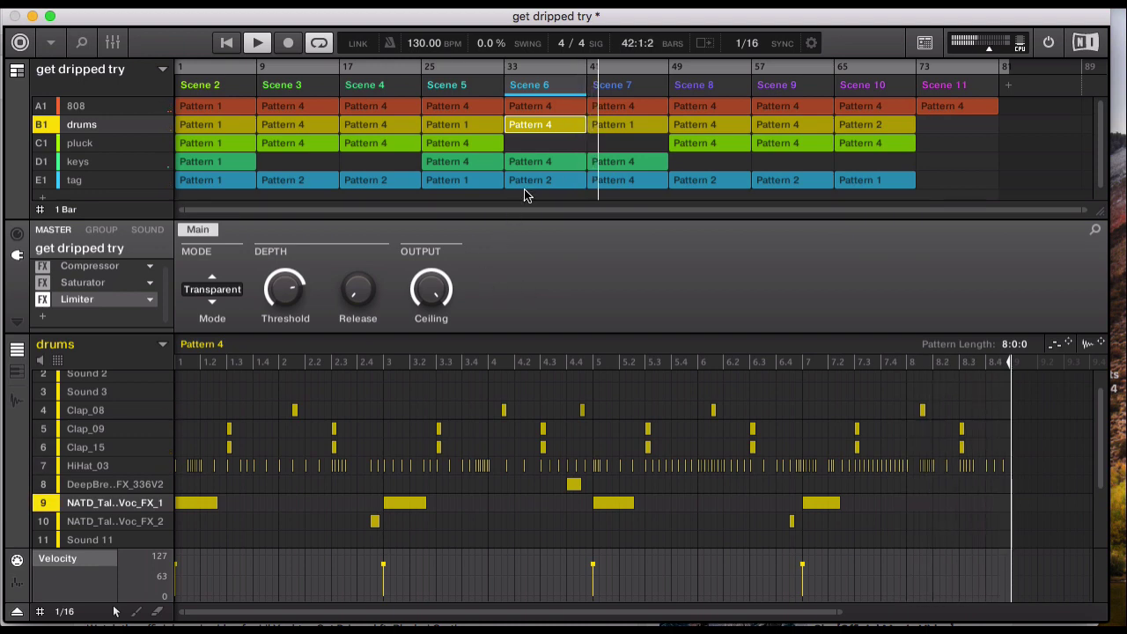
pyautogui.click(638, 88)
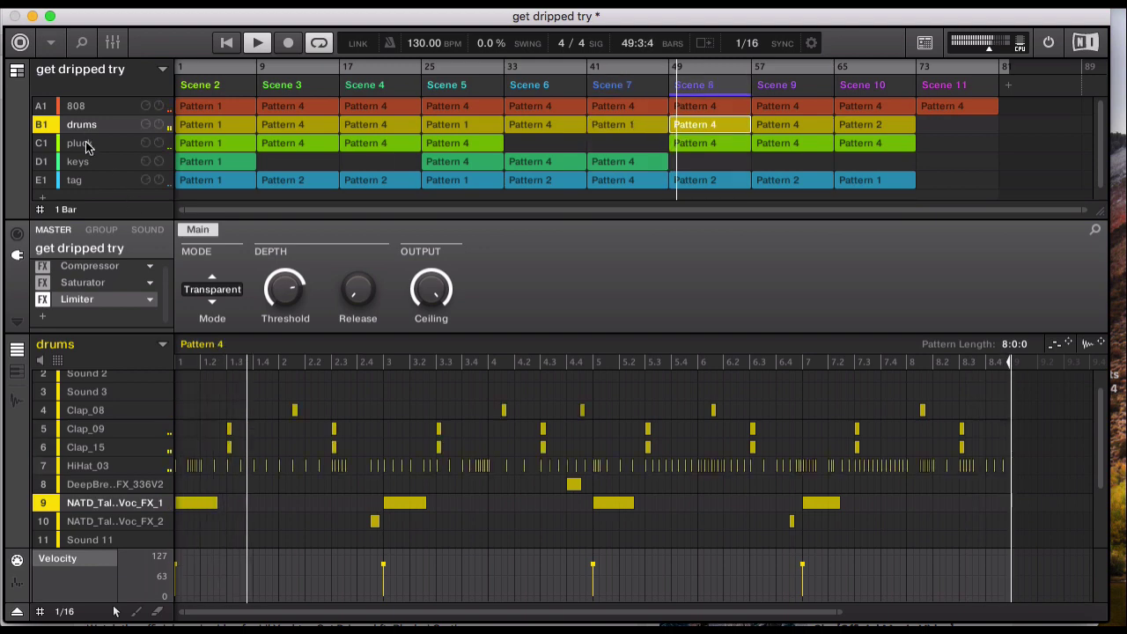
pyautogui.click(87, 112)
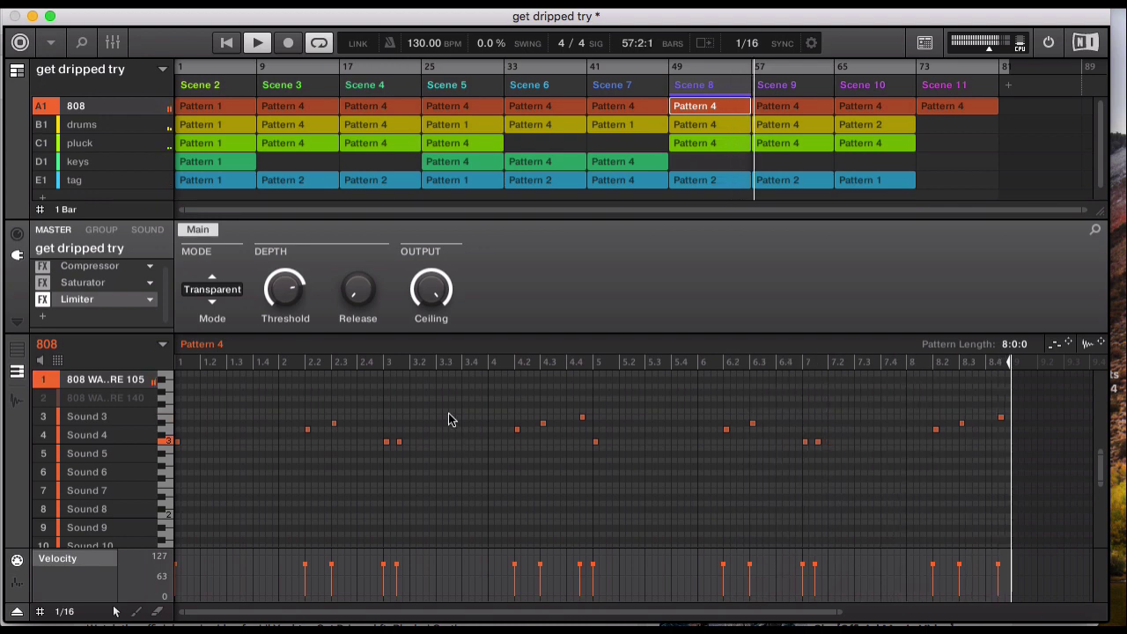
# Step: Jump to Scene 9, review the pluck, tag and 808 patterns, then move to Scene 11
pyautogui.click(817, 88)
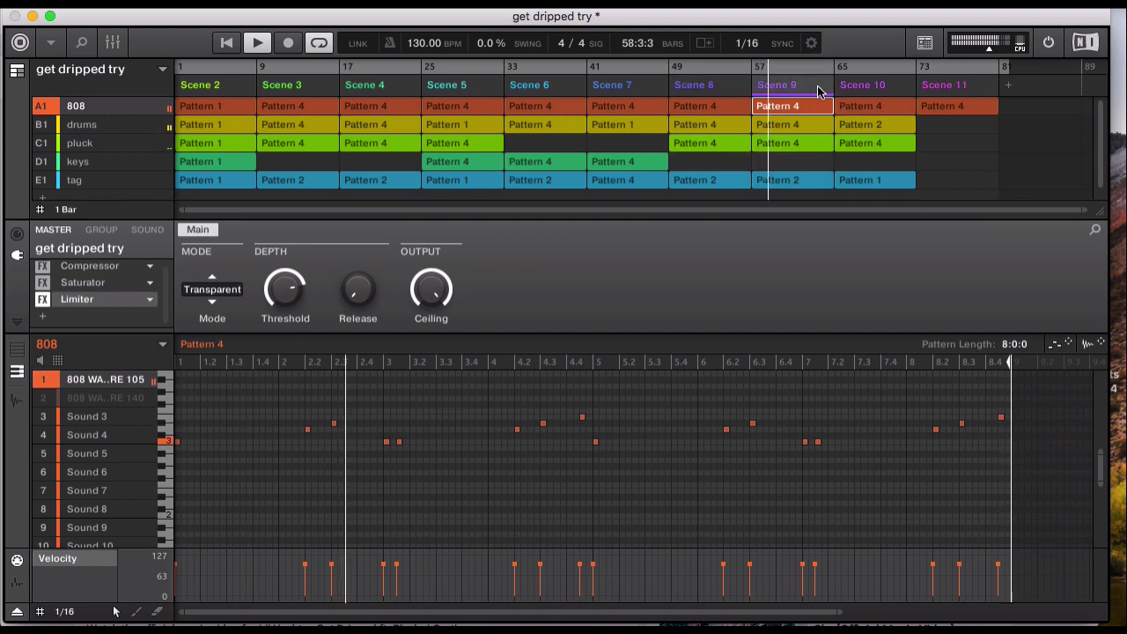
pyautogui.click(79, 146)
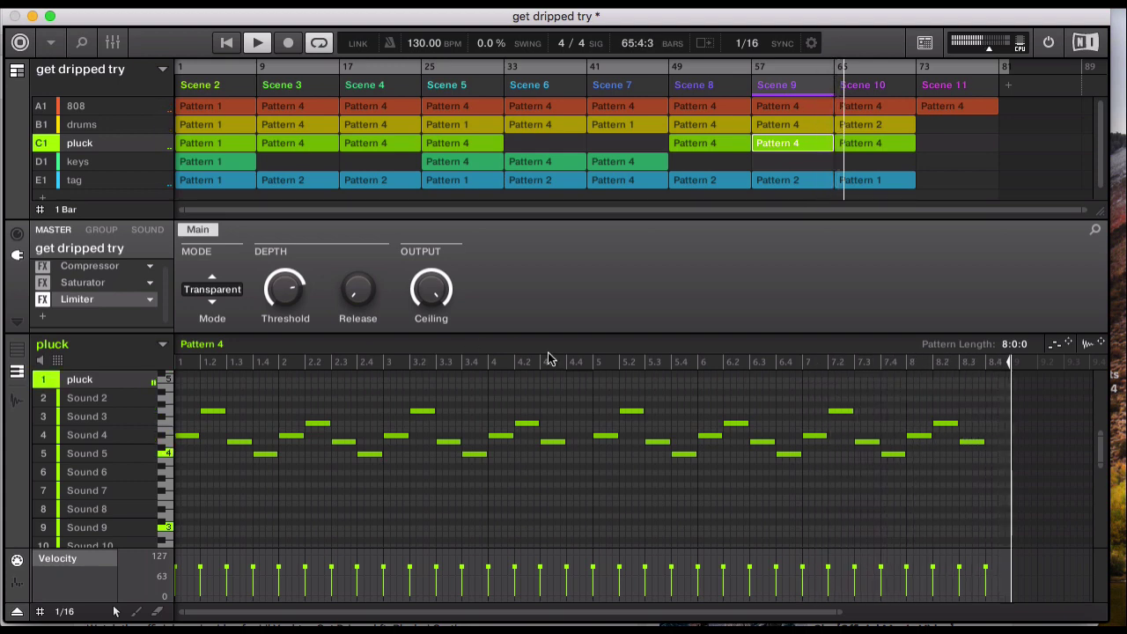
pyautogui.click(86, 184)
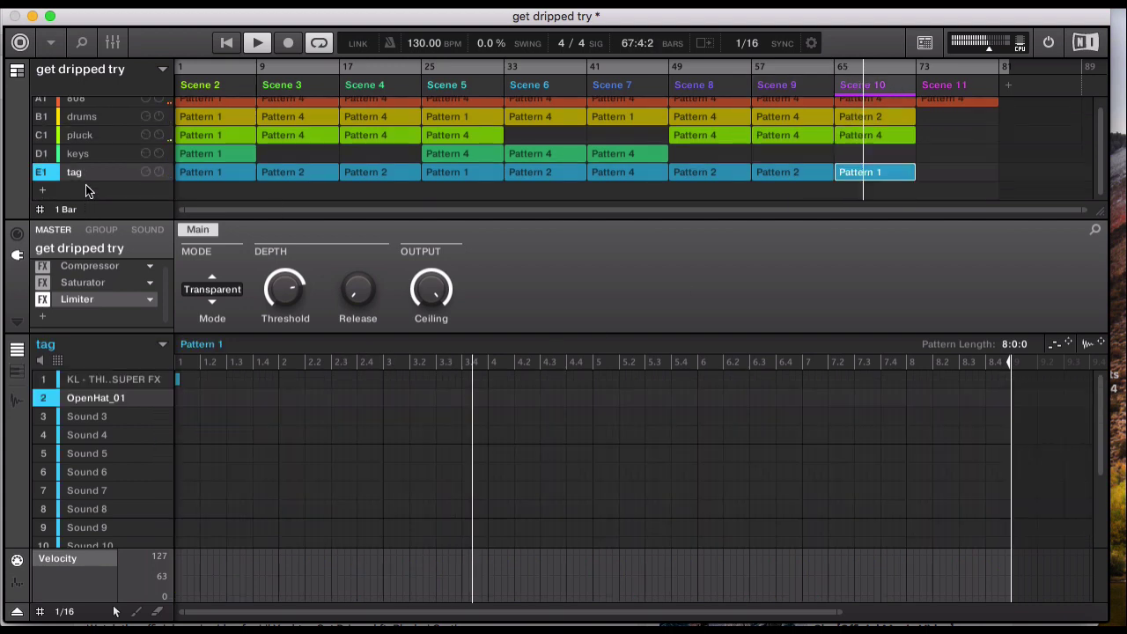
pyautogui.click(85, 139)
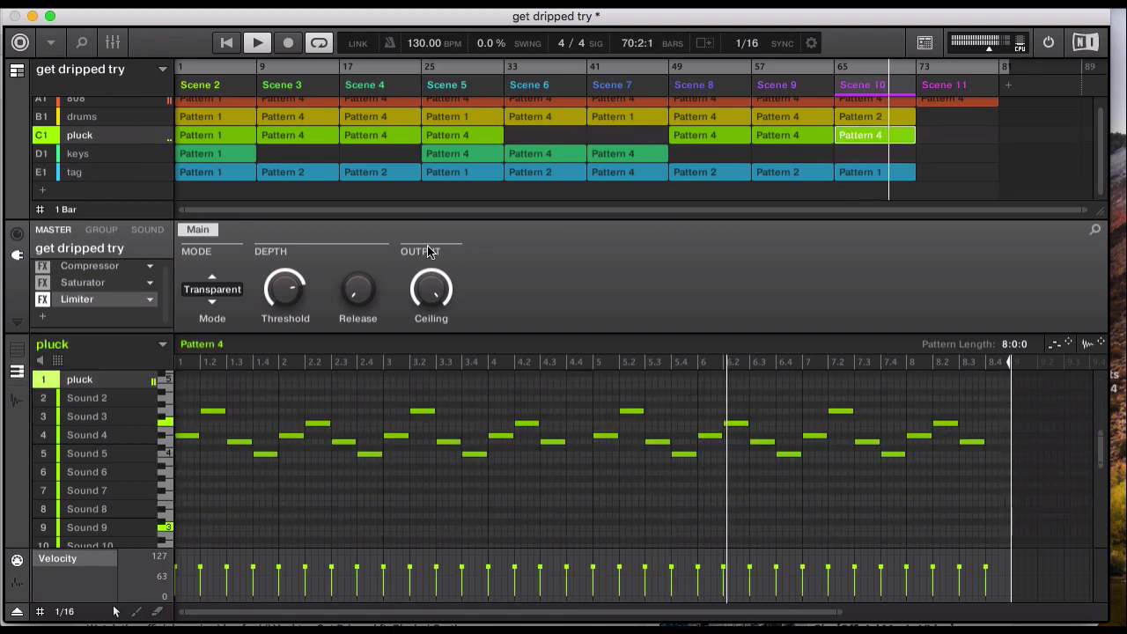
pyautogui.scroll(1, 357, 132)
pyautogui.click(78, 107)
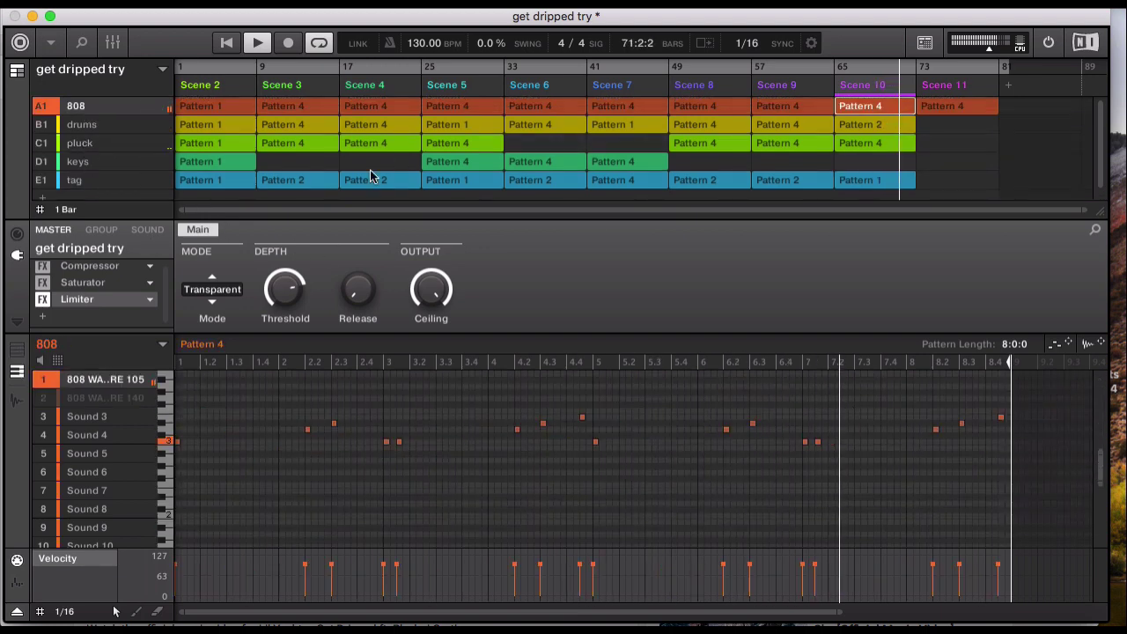
pyautogui.click(945, 93)
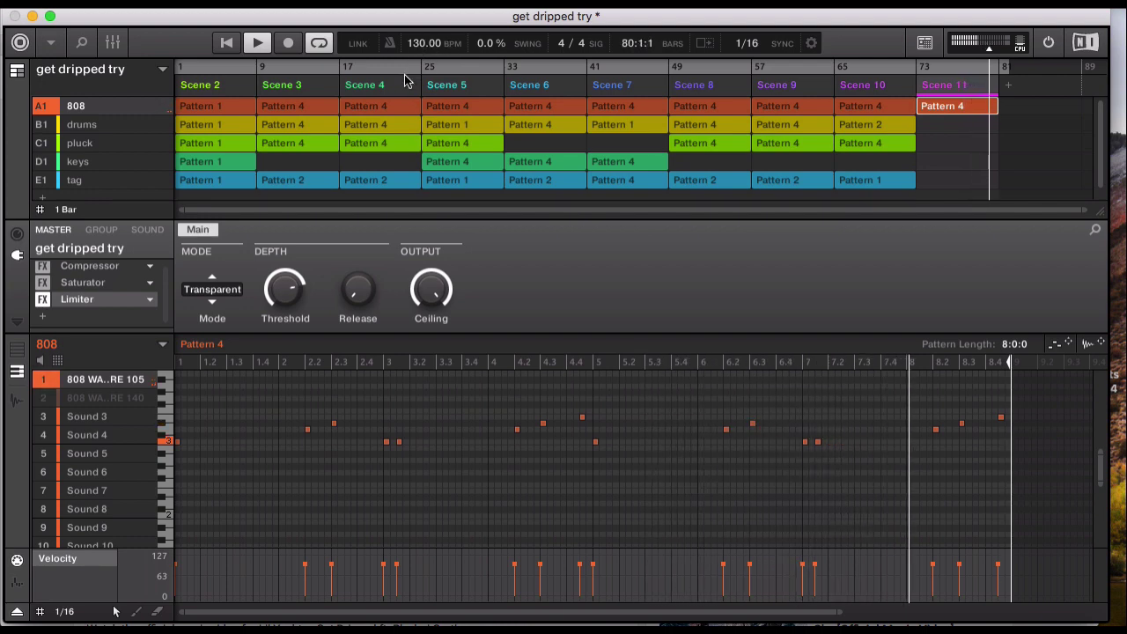
# Step: Stop the beat and return the song position to 1:1:1
pyautogui.press('space')
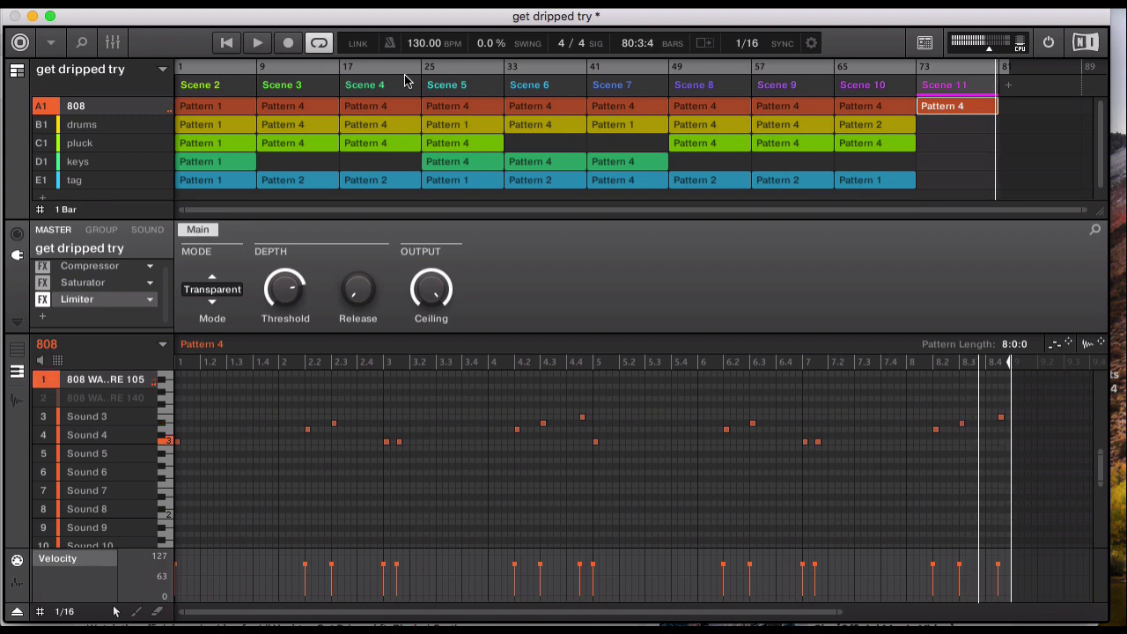
pyautogui.press('space')
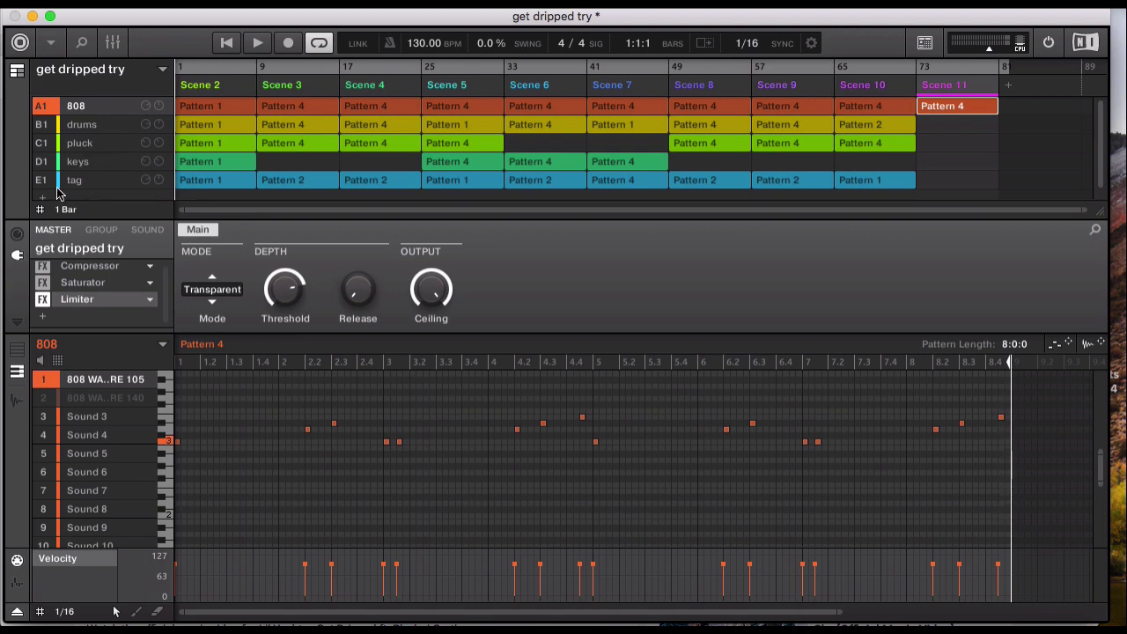
# Step: Mute the drums, pluck, keys and tag groups so only the 808 sounds
pyautogui.click(41, 128)
pyautogui.click(41, 143)
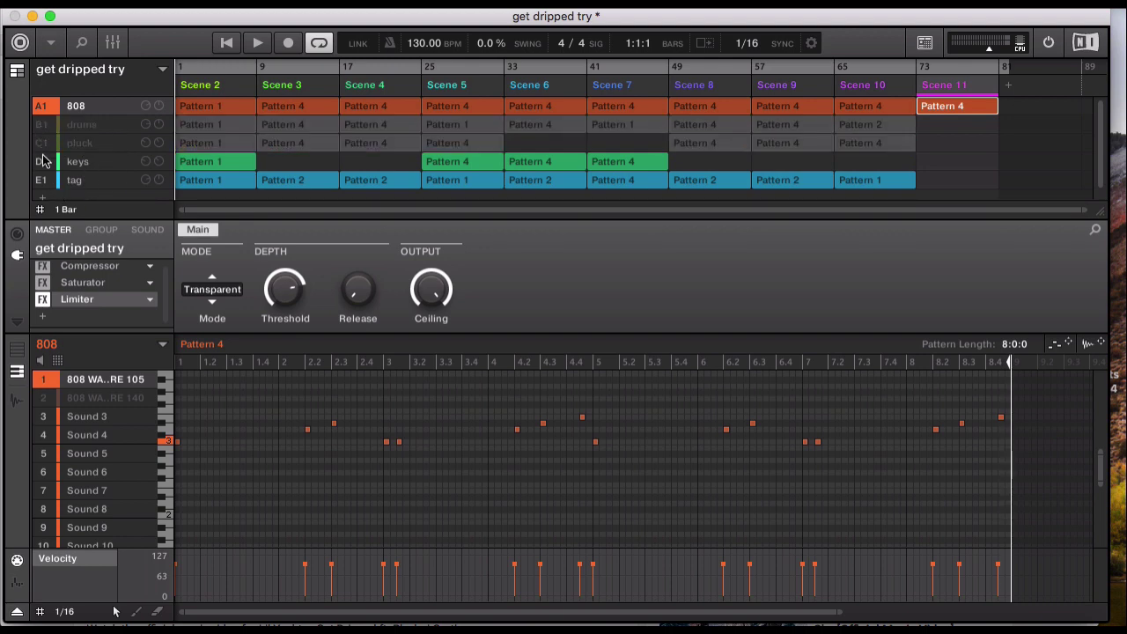
pyautogui.click(41, 162)
pyautogui.click(41, 181)
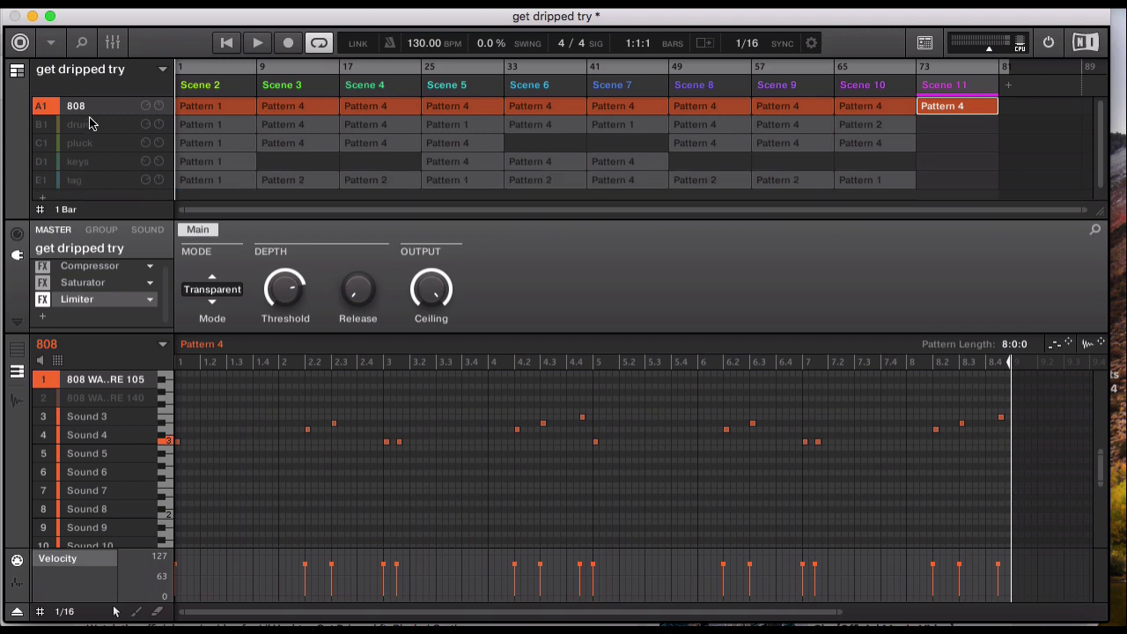
# Step: Move to Scene 3's start and show the 808 WARFARE 105 Sampler settings
pyautogui.click(201, 85)
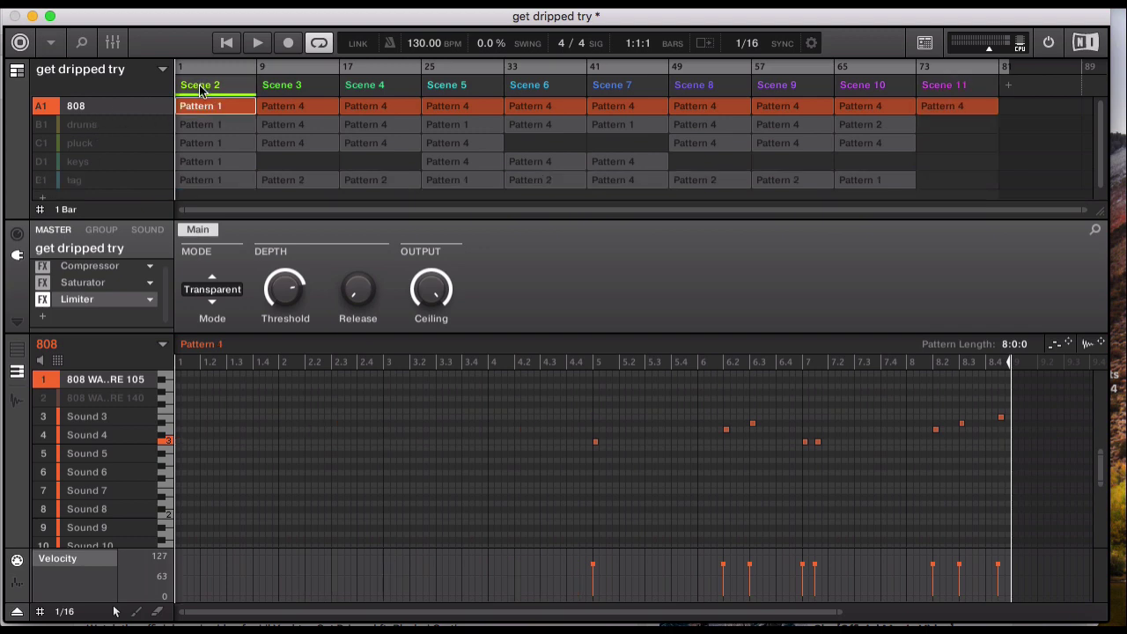
pyautogui.click(285, 86)
pyautogui.click(256, 77)
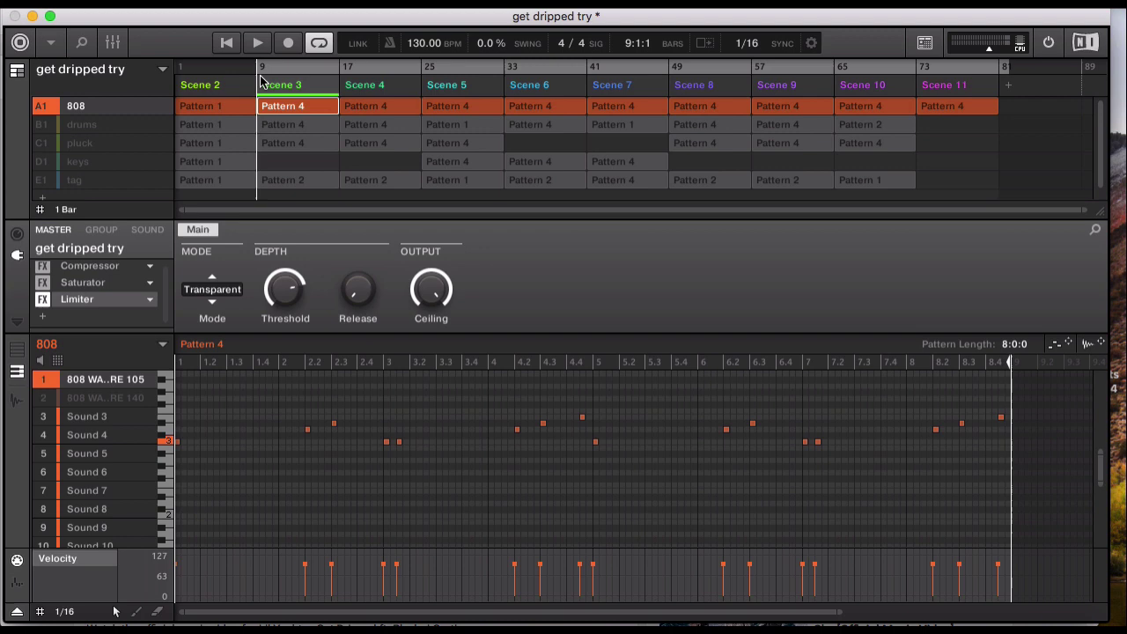
pyautogui.click(148, 231)
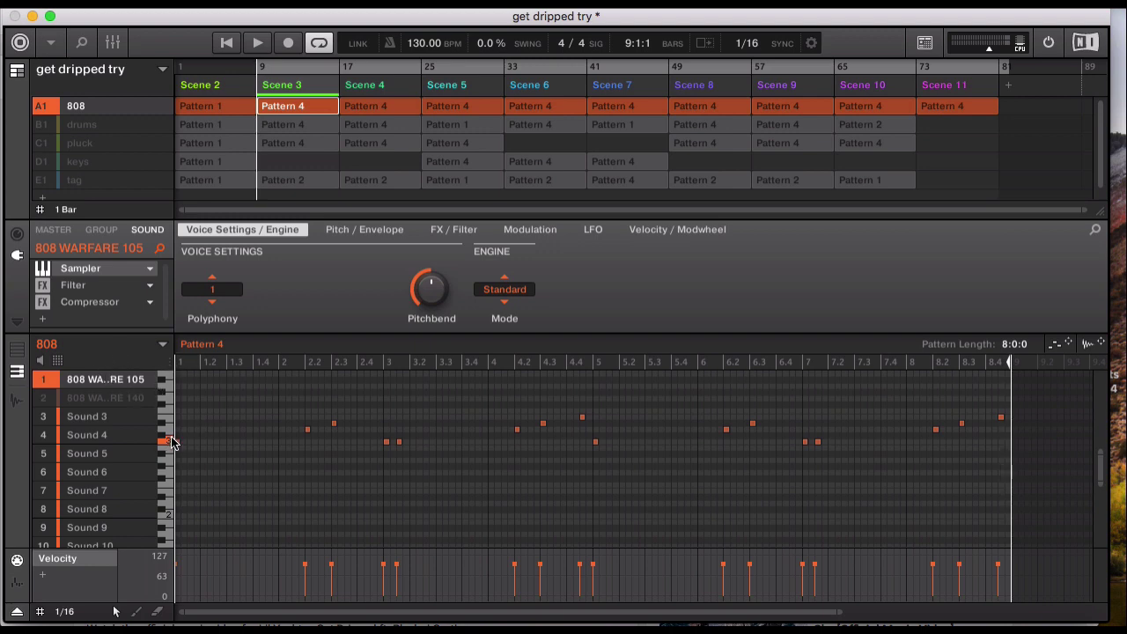
# Step: Audition the 808 note a few times and inspect its Filter settings
pyautogui.click(170, 443)
pyautogui.click(170, 443)
pyautogui.click(170, 443)
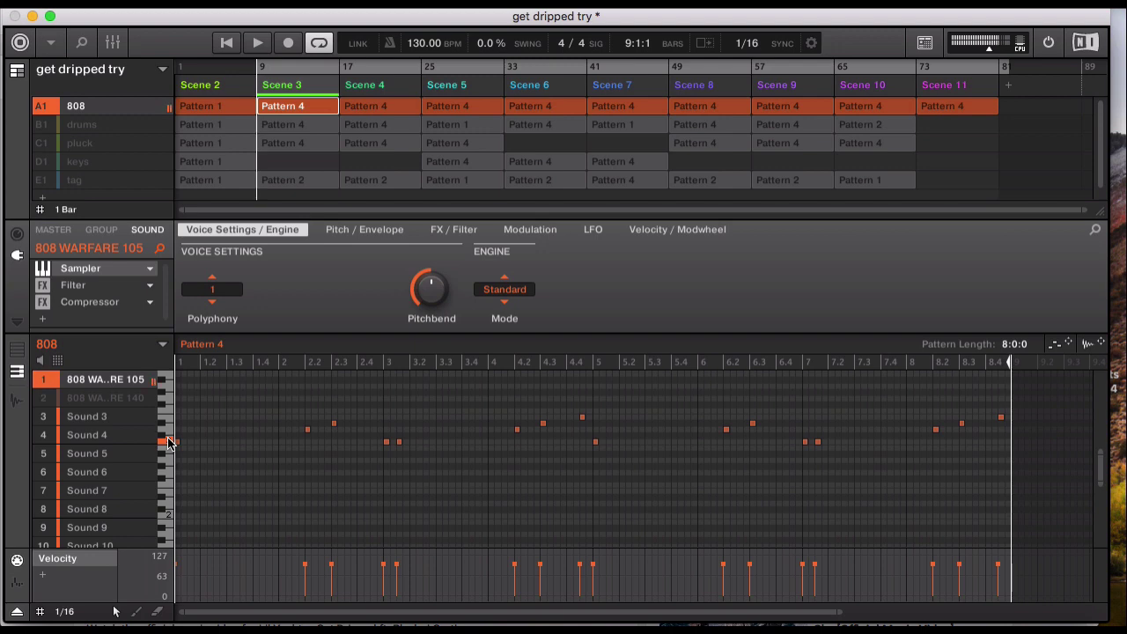
pyautogui.click(84, 290)
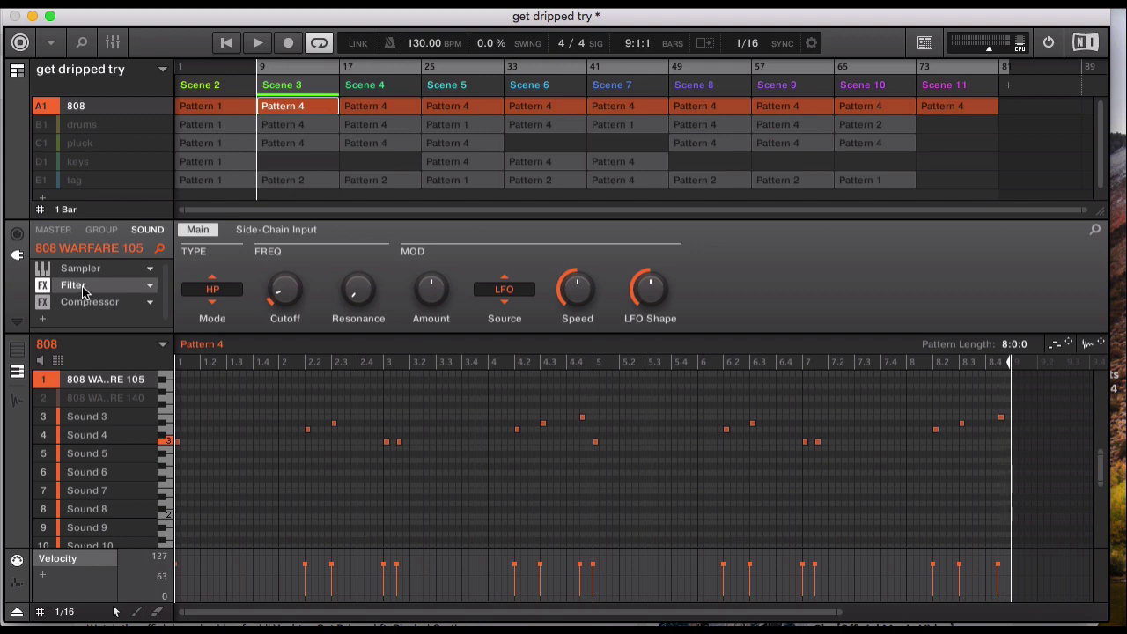
# Step: Inspect the 808's Compressor in the Mixer, then play and stop the isolated 808
pyautogui.click(115, 44)
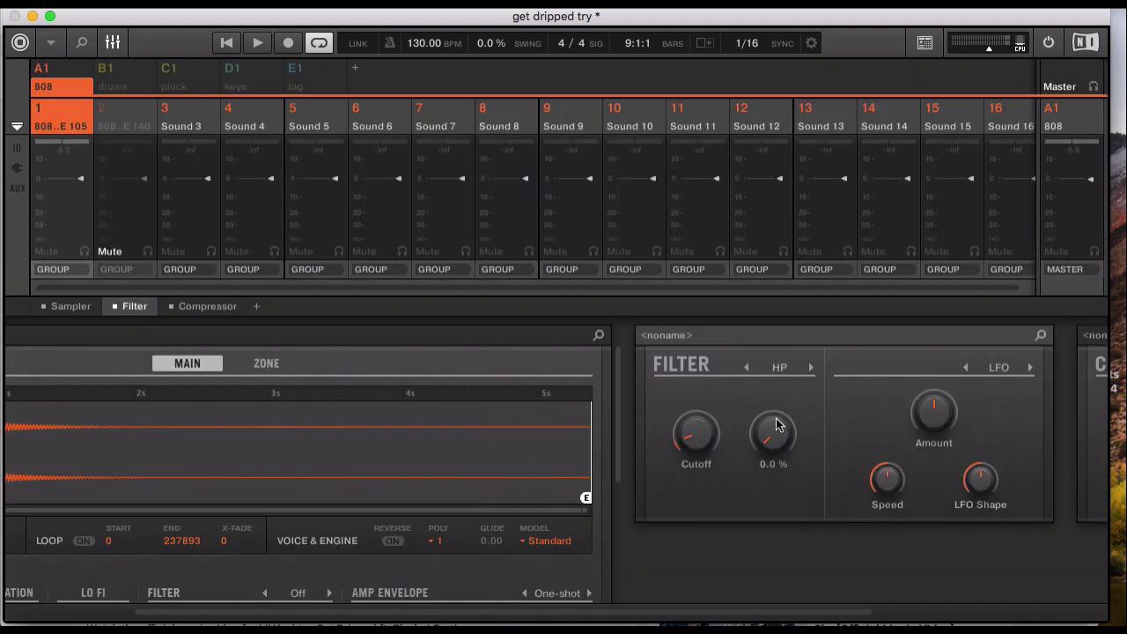
pyautogui.click(202, 308)
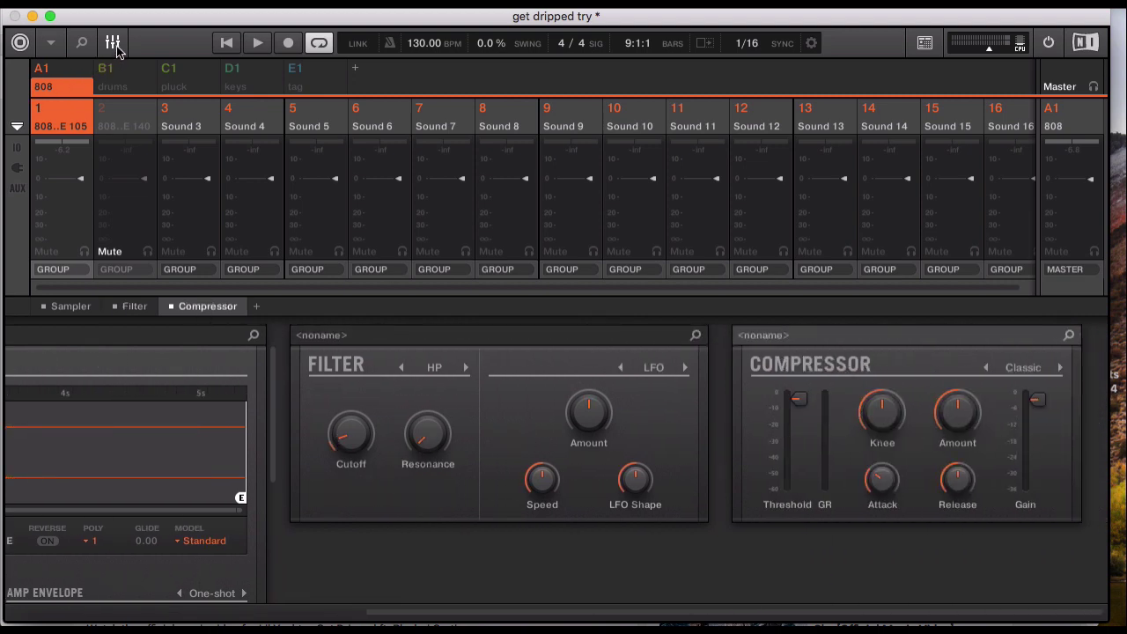
pyautogui.click(113, 44)
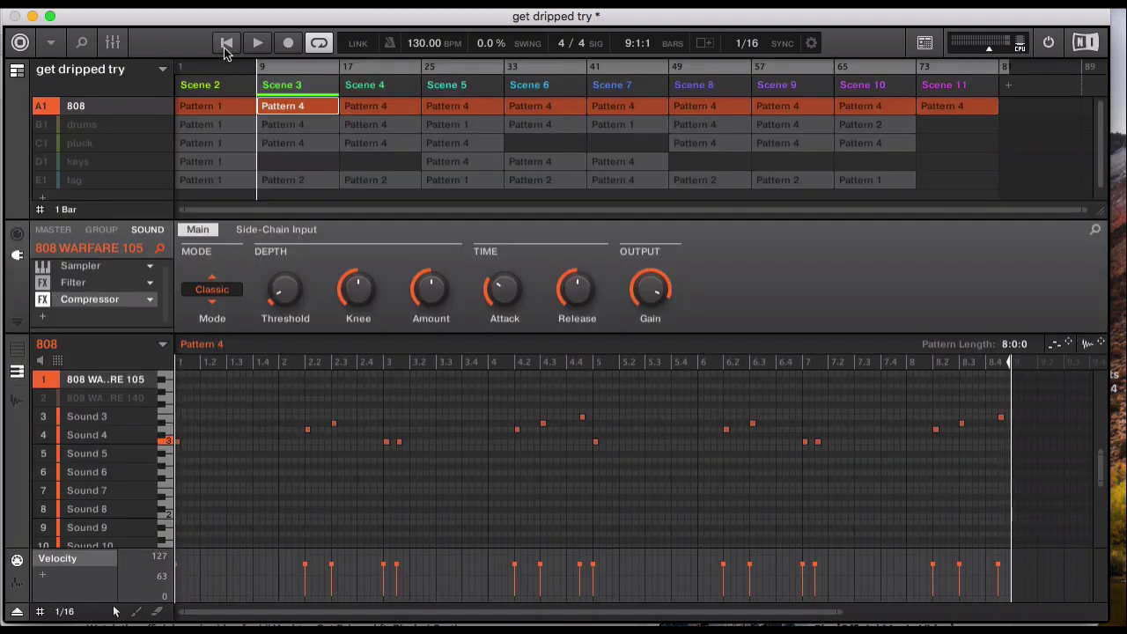
pyautogui.click(226, 46)
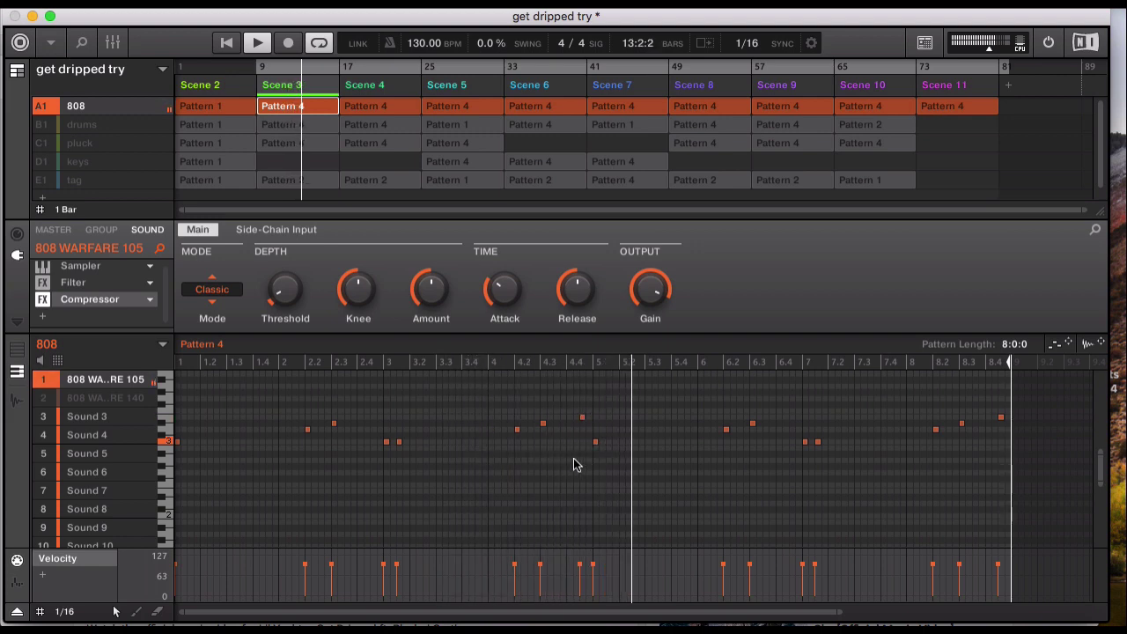
pyautogui.press('space')
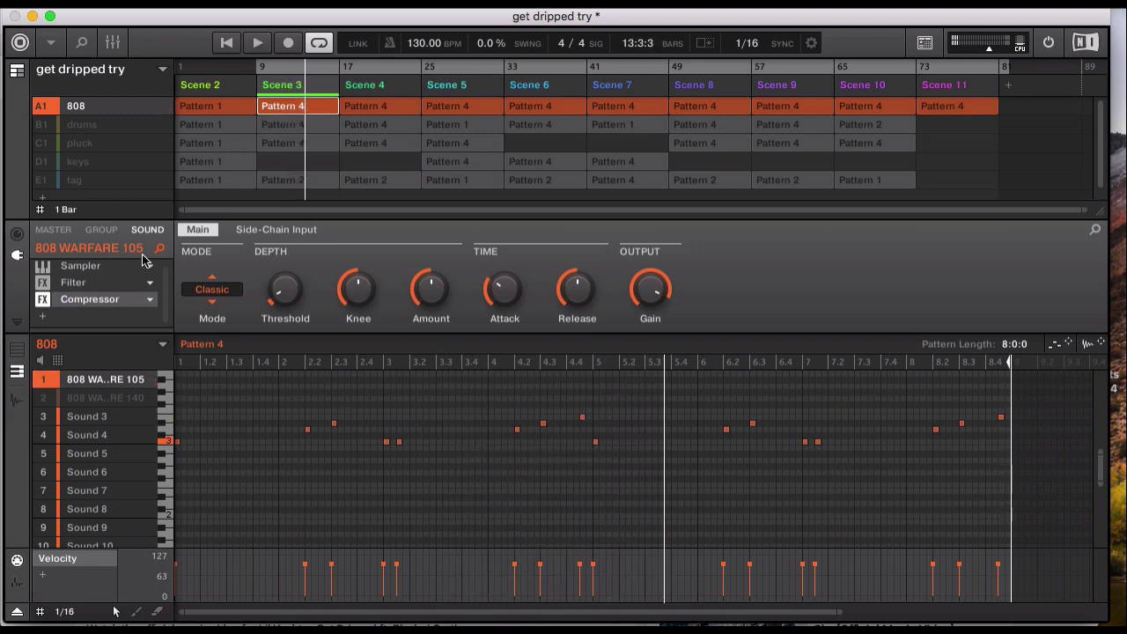
# Step: Select and unmute the drums group, stepping through its sounds from HiHat_03 to the vocal FX
pyautogui.click(88, 127)
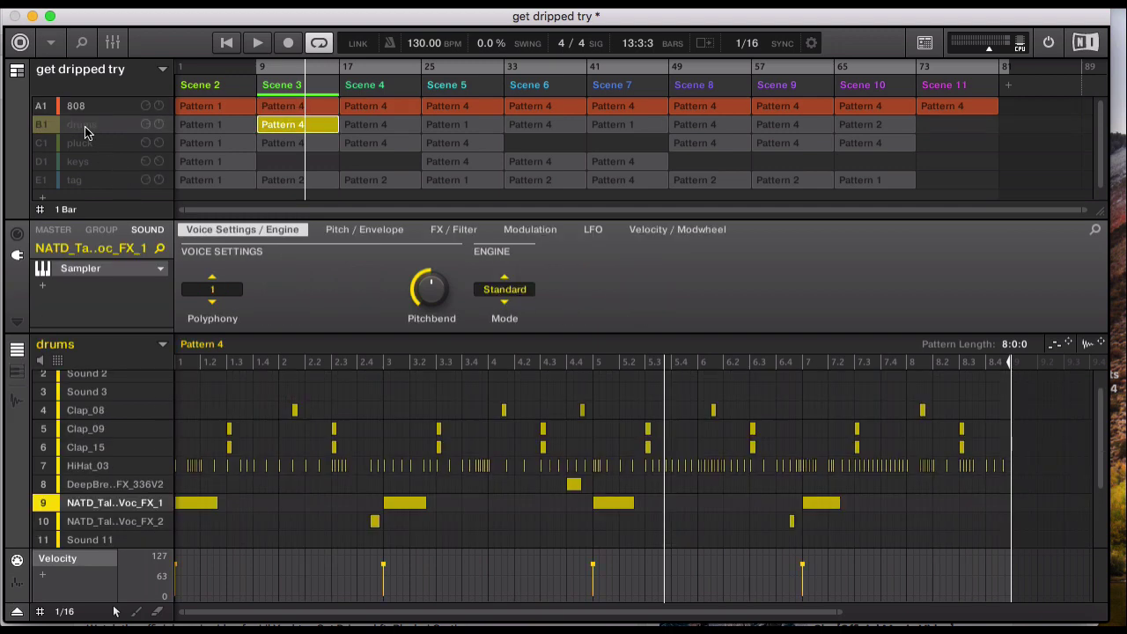
pyautogui.click(41, 131)
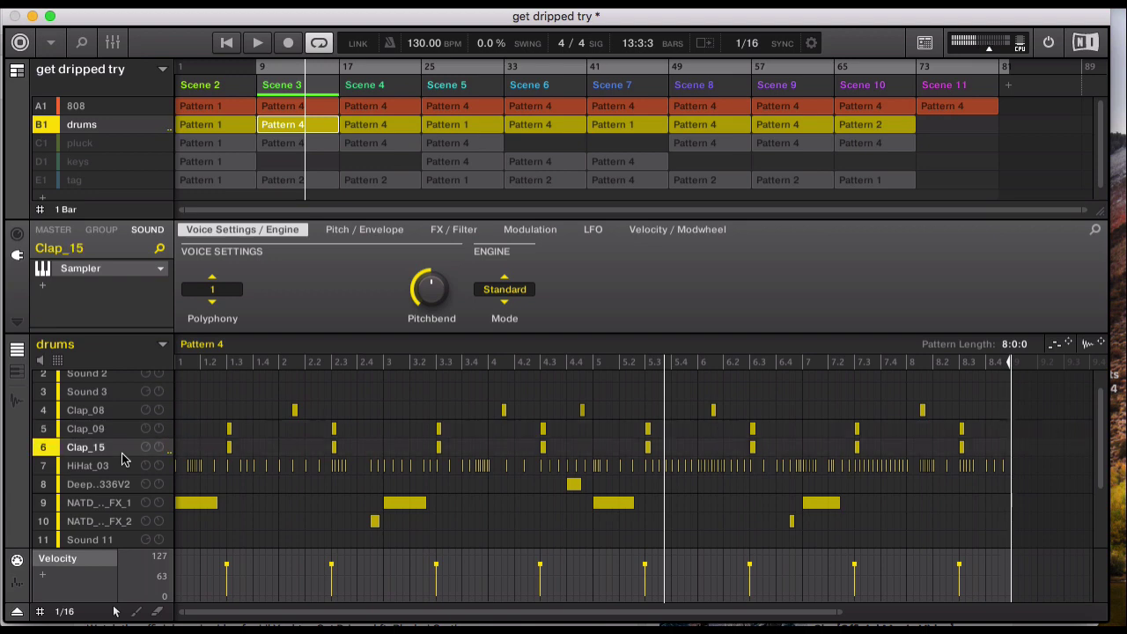
pyautogui.press('Down')
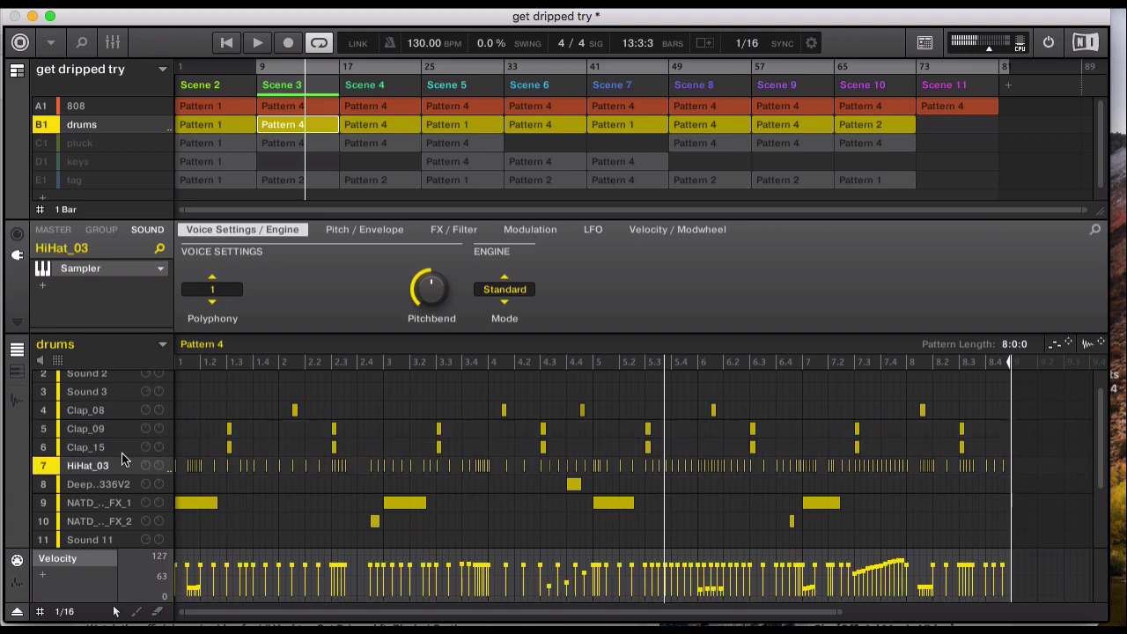
pyautogui.press('Down')
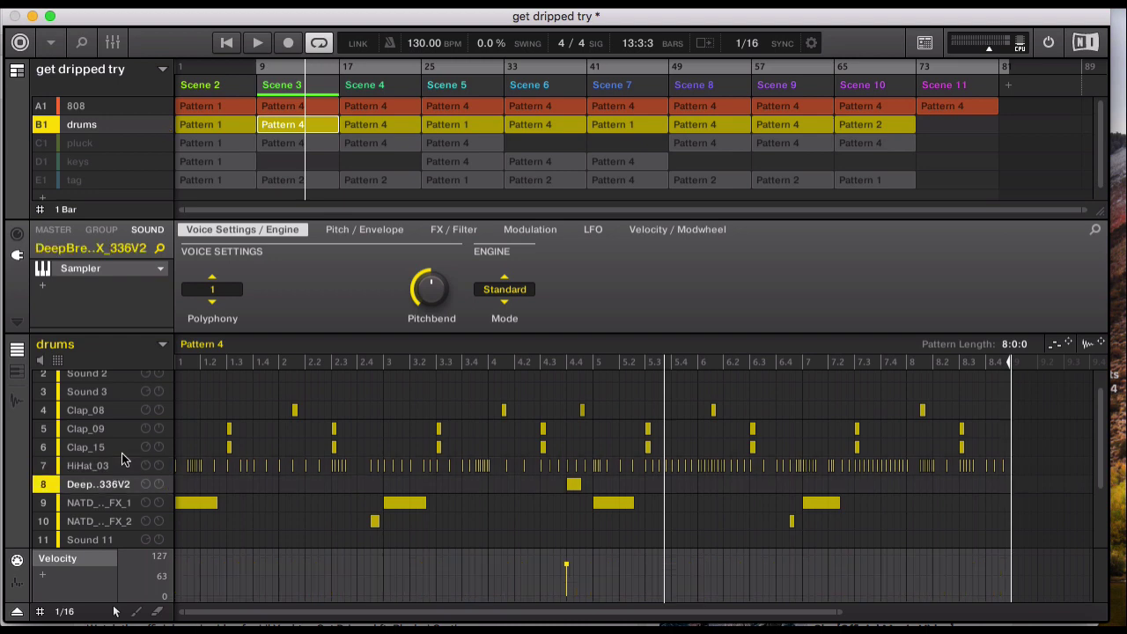
pyautogui.press('Down')
pyautogui.press('Down')
pyautogui.press('Up')
pyautogui.press('Down')
pyautogui.press('Up')
pyautogui.press('Down')
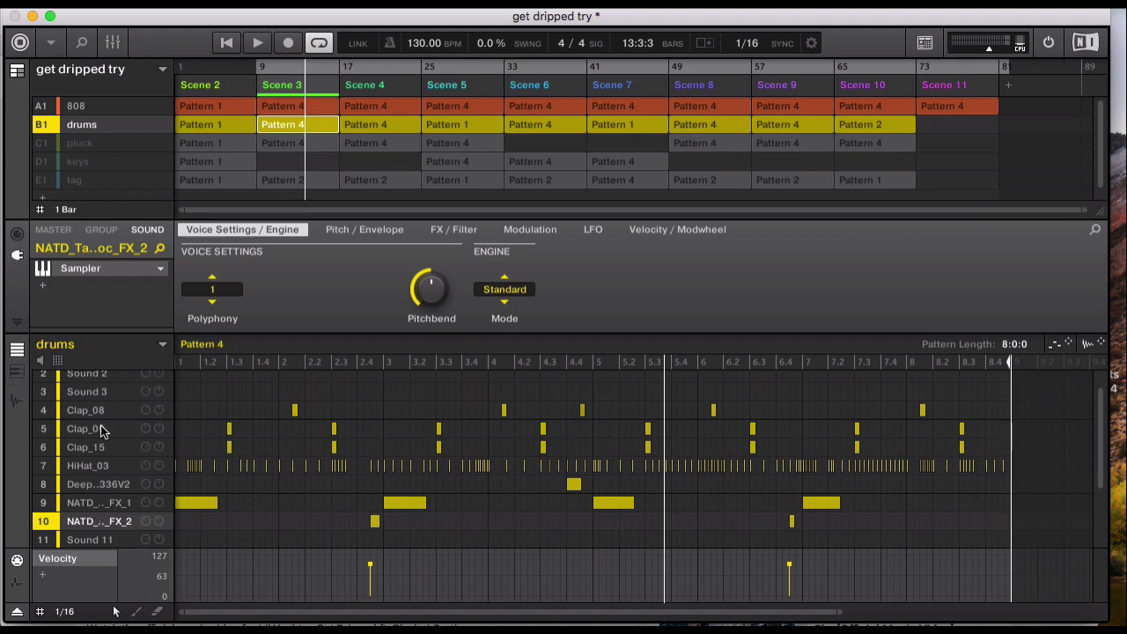
# Step: Mute the 808 to play the drums alone, stop, then unmute the 808
pyautogui.click(41, 106)
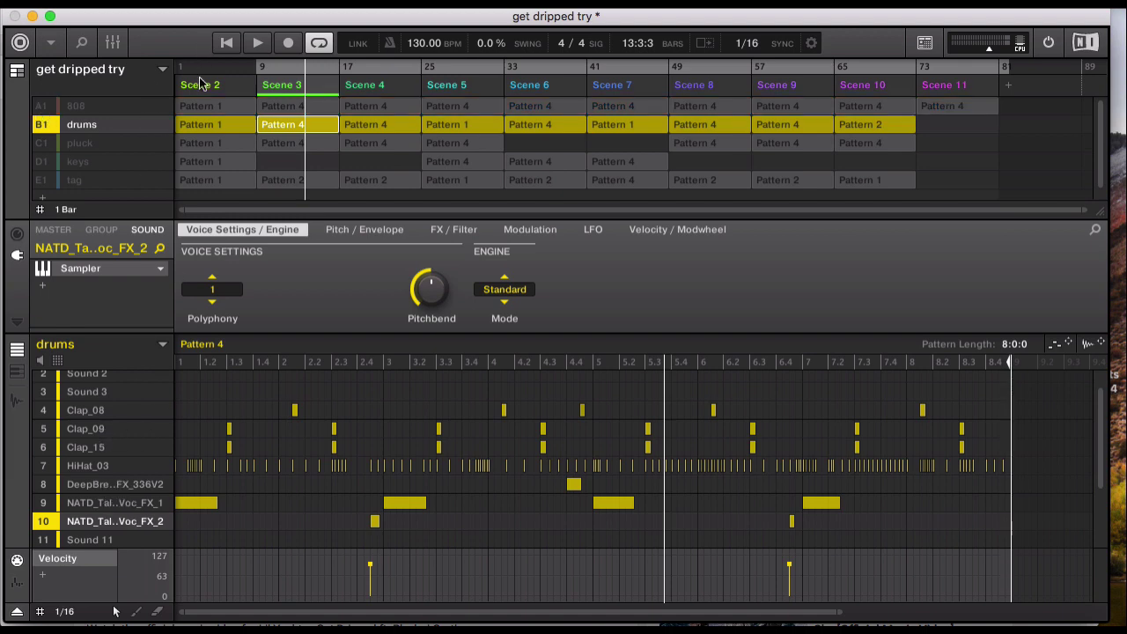
pyautogui.click(226, 46)
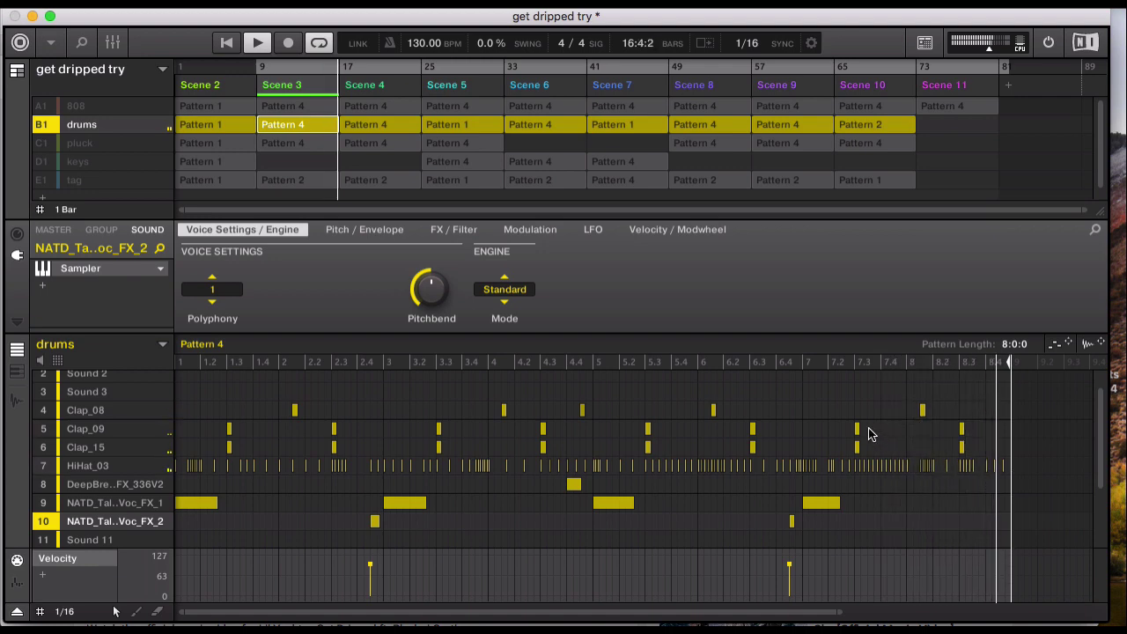
pyautogui.press('space')
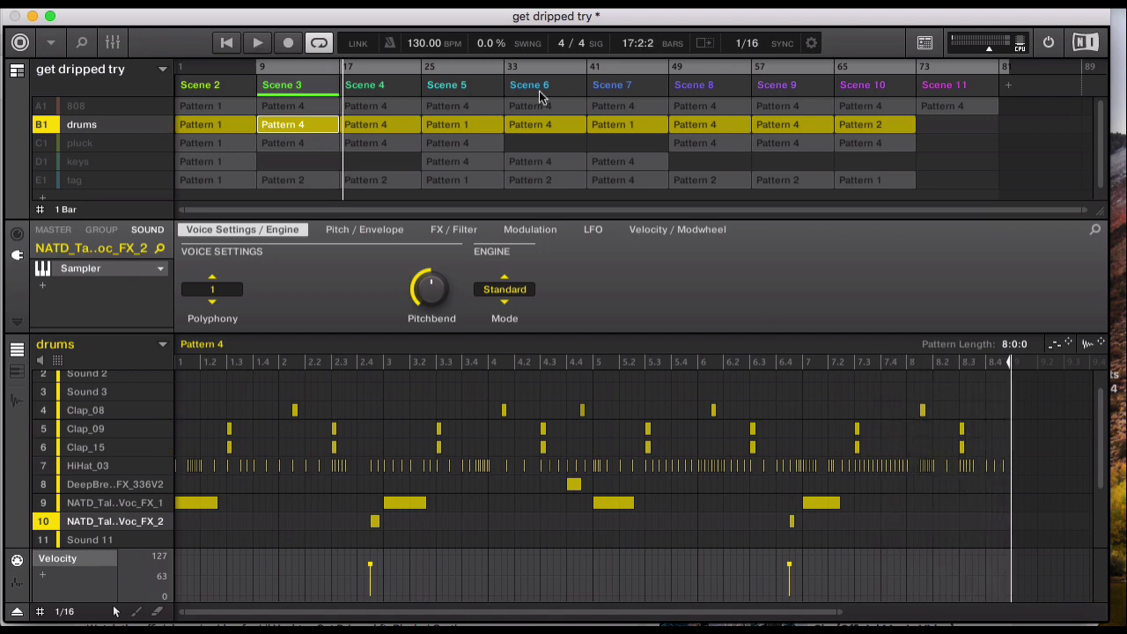
pyautogui.click(40, 107)
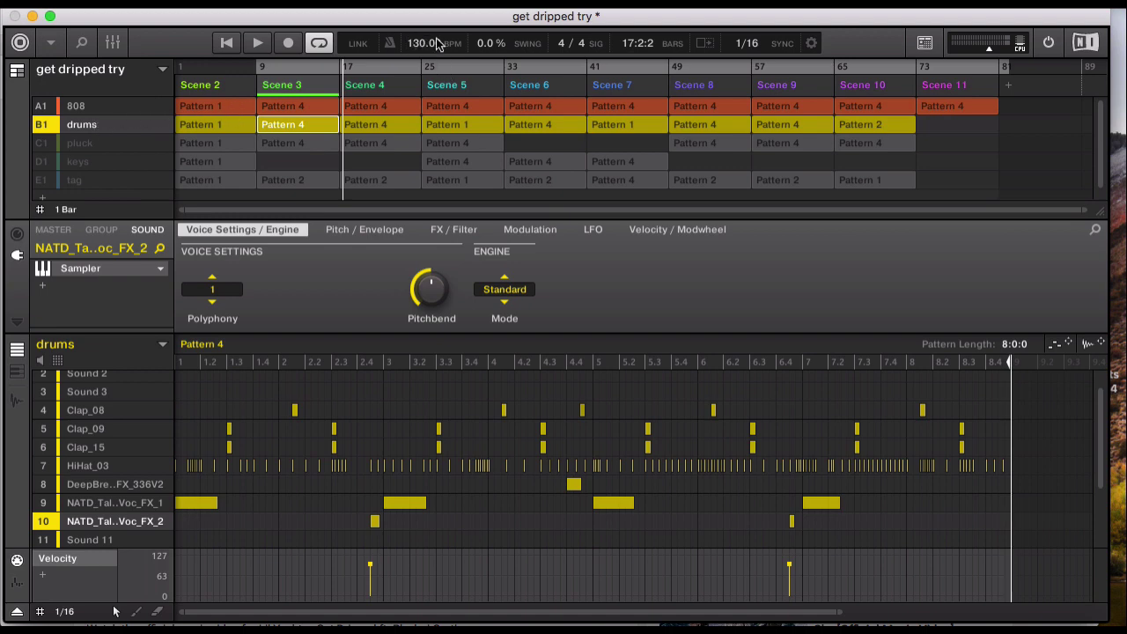
pyautogui.click(123, 411)
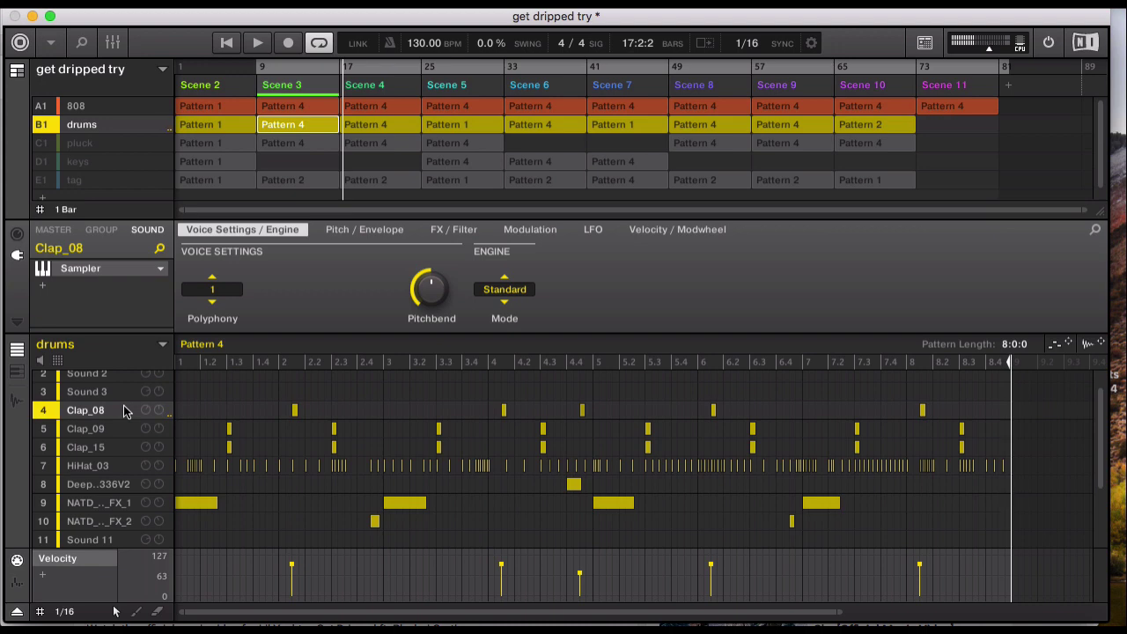
pyautogui.press('Down')
pyautogui.press('Down')
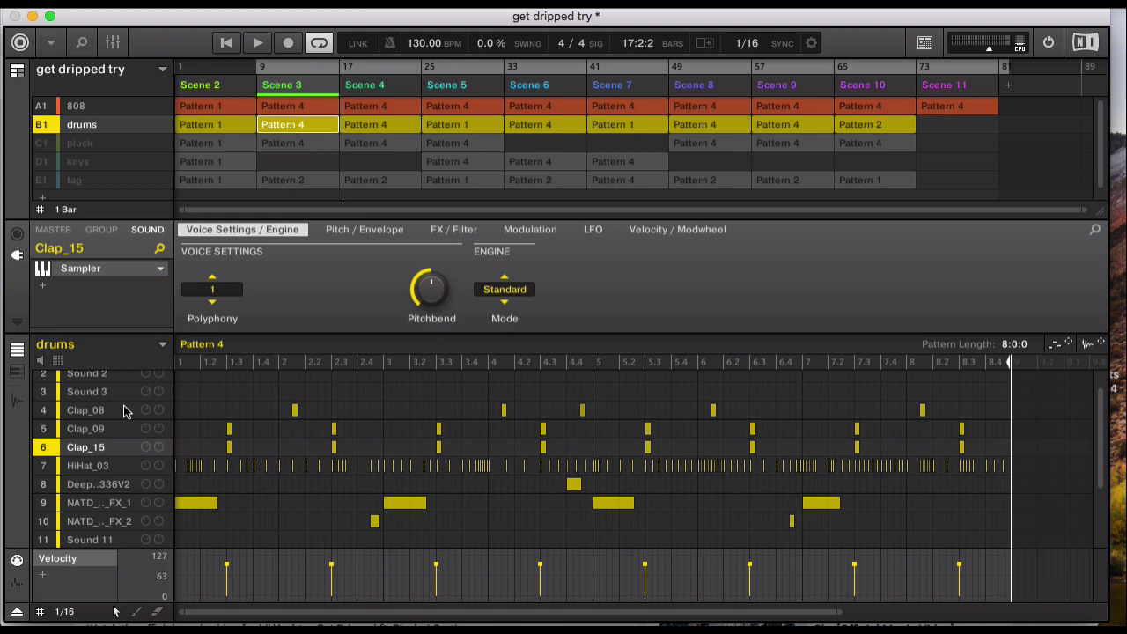
pyautogui.press('Up')
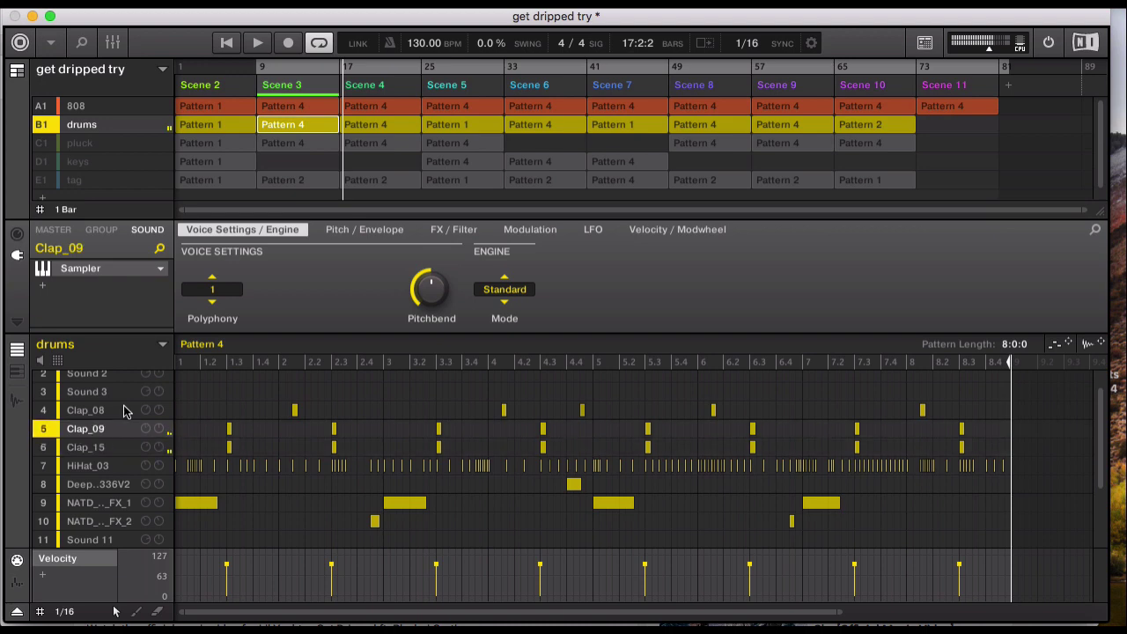
pyautogui.press('Down')
pyautogui.press('Down')
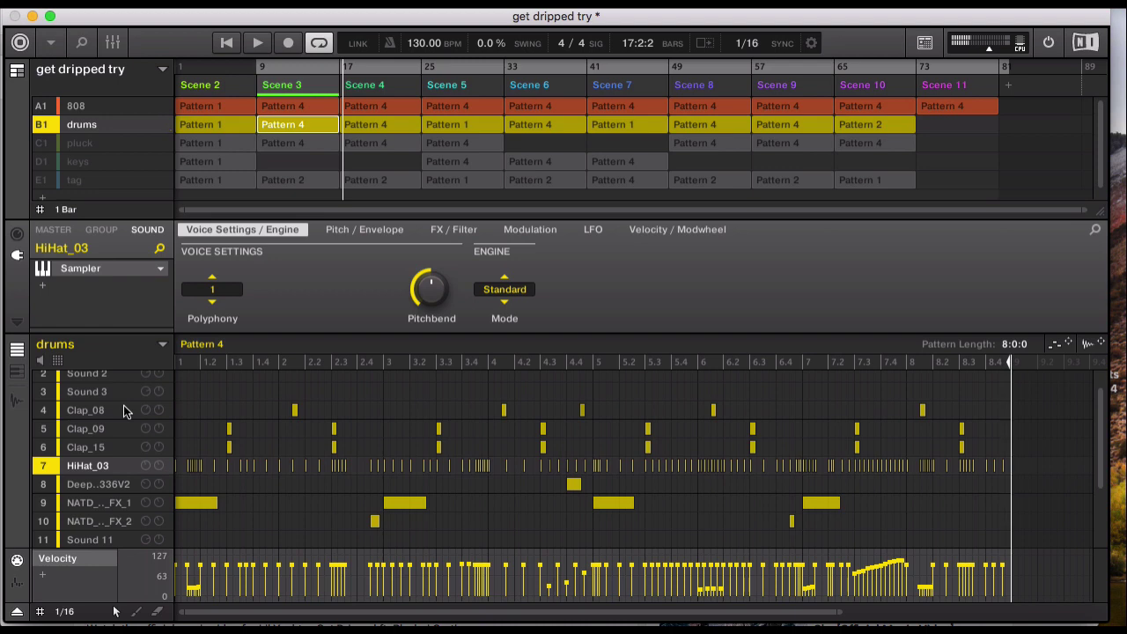
pyautogui.press('Down')
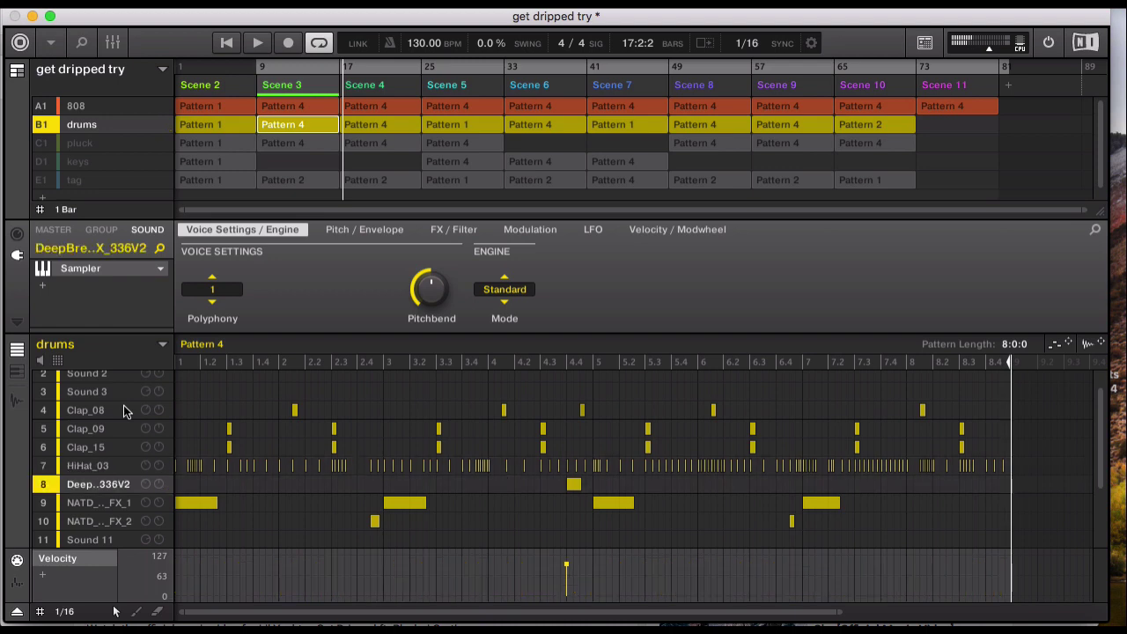
pyautogui.press('Down')
pyautogui.press('Down')
pyautogui.press('Up')
pyautogui.press('Down')
pyautogui.press('Up')
pyautogui.press('Down')
pyautogui.press('Up')
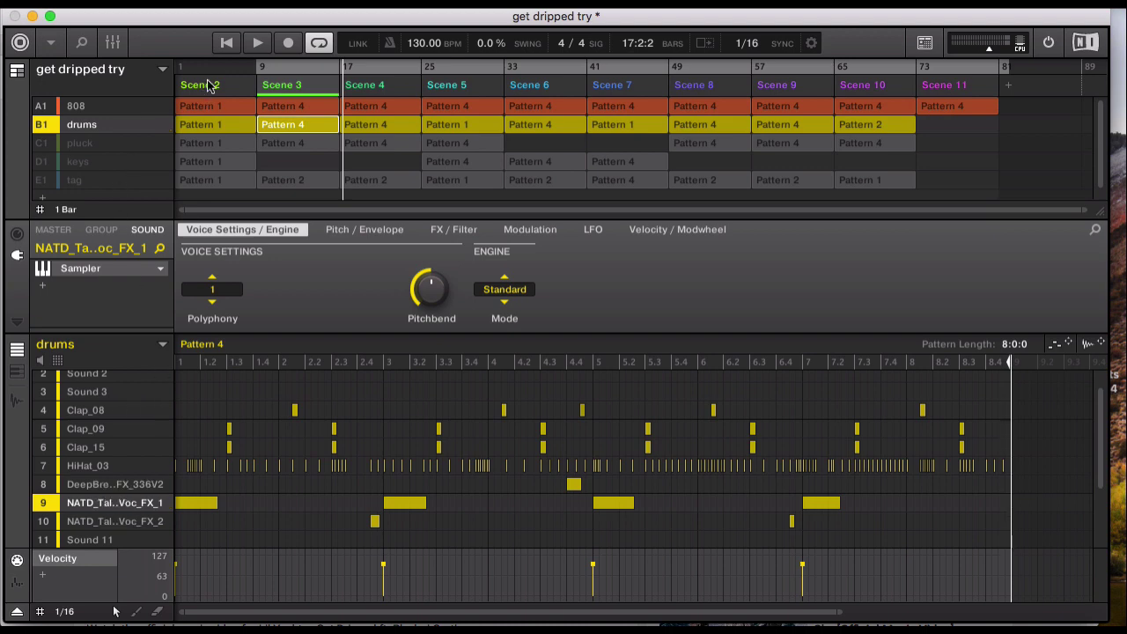
pyautogui.click(226, 44)
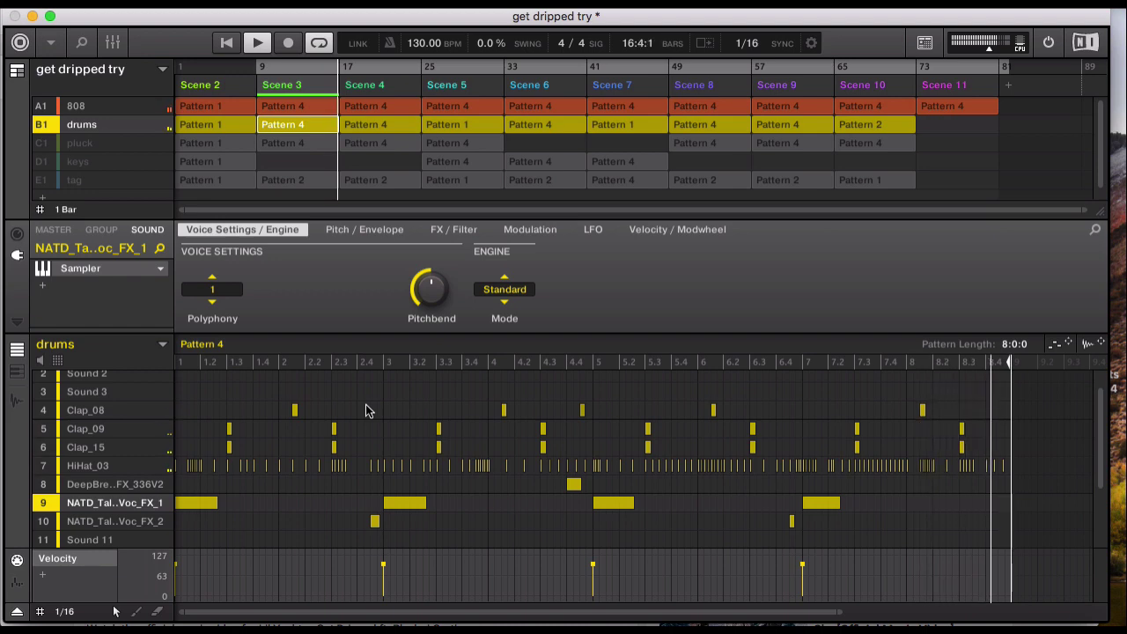
pyautogui.press('space')
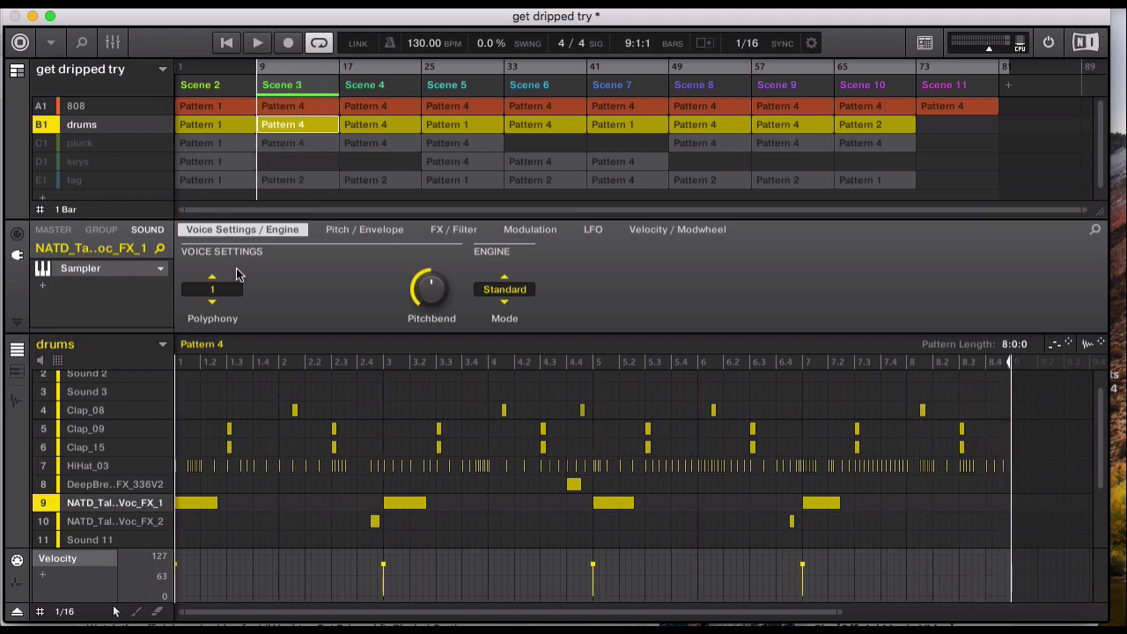
# Step: Unmute the pluck group, audition its sound and view the Razor Ensemble Brassy Chords interface
pyautogui.click(83, 148)
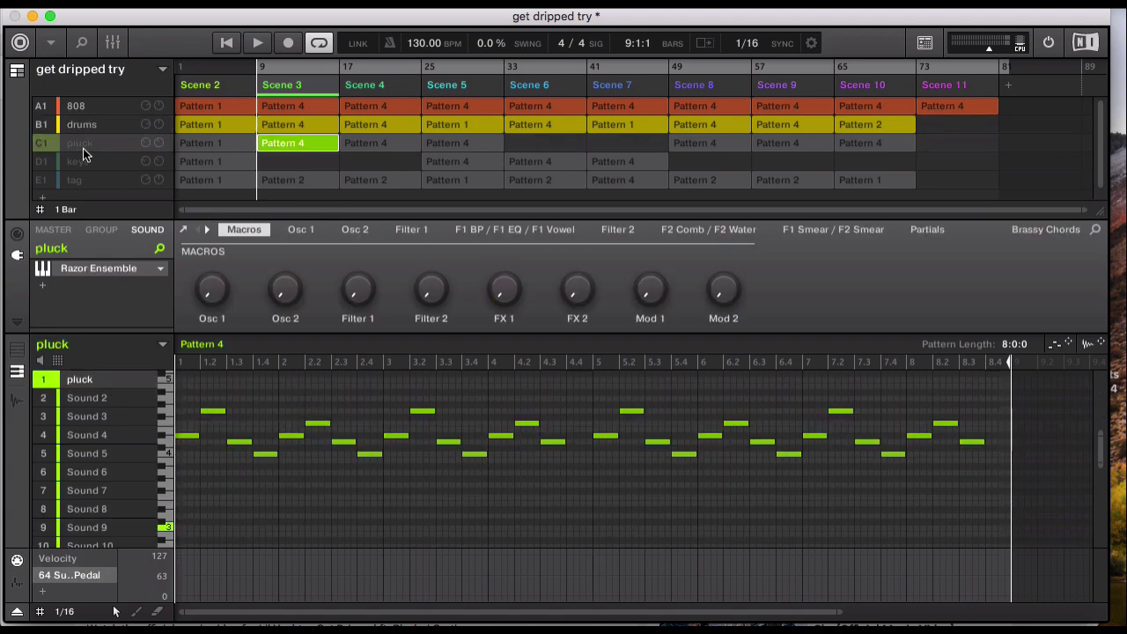
pyautogui.click(46, 148)
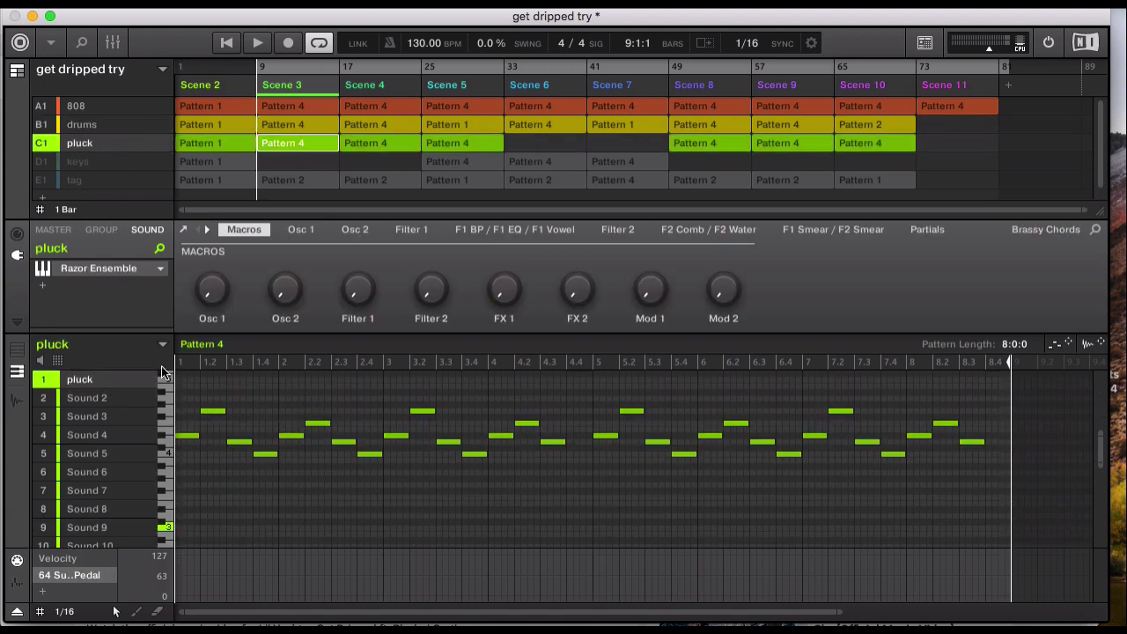
pyautogui.click(163, 434)
pyautogui.click(164, 437)
pyautogui.click(85, 276)
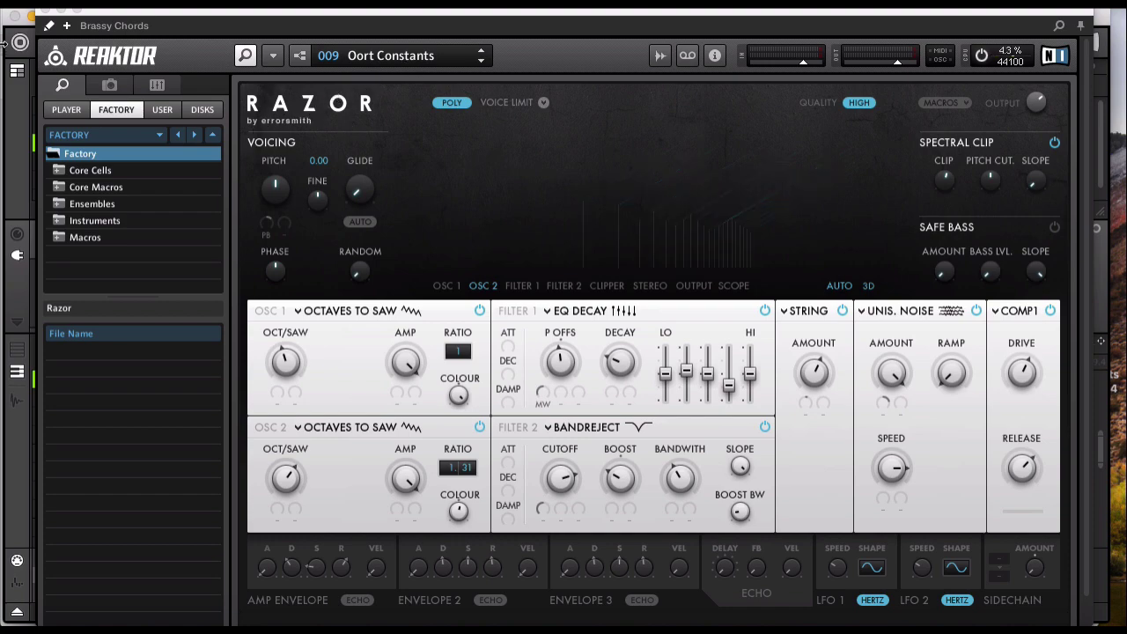
pyautogui.click(45, 12)
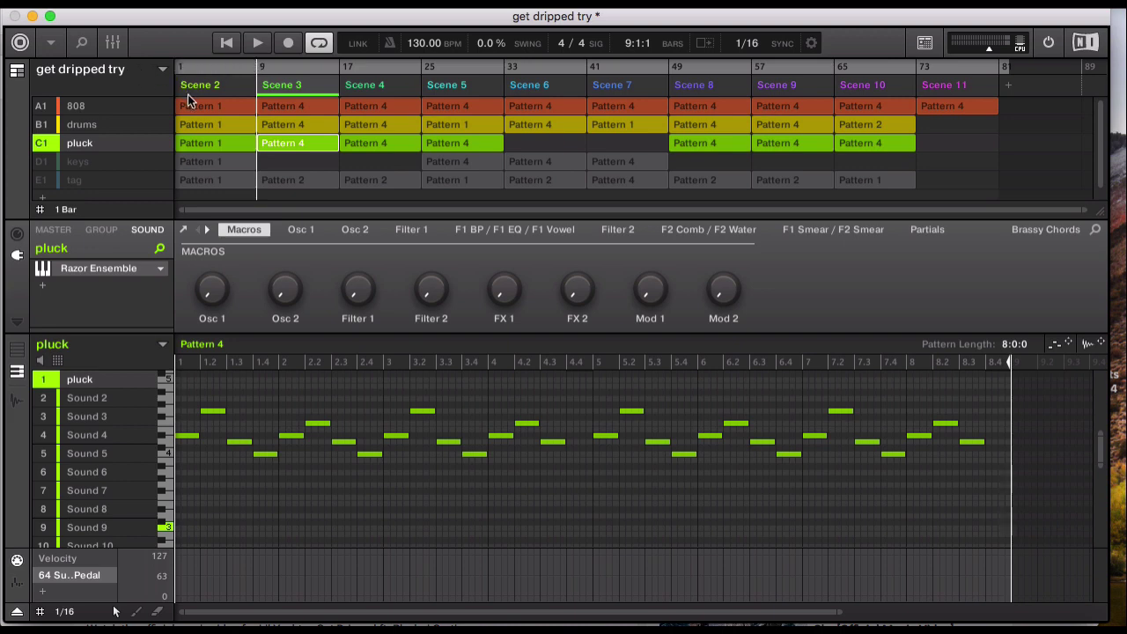
pyautogui.click(227, 46)
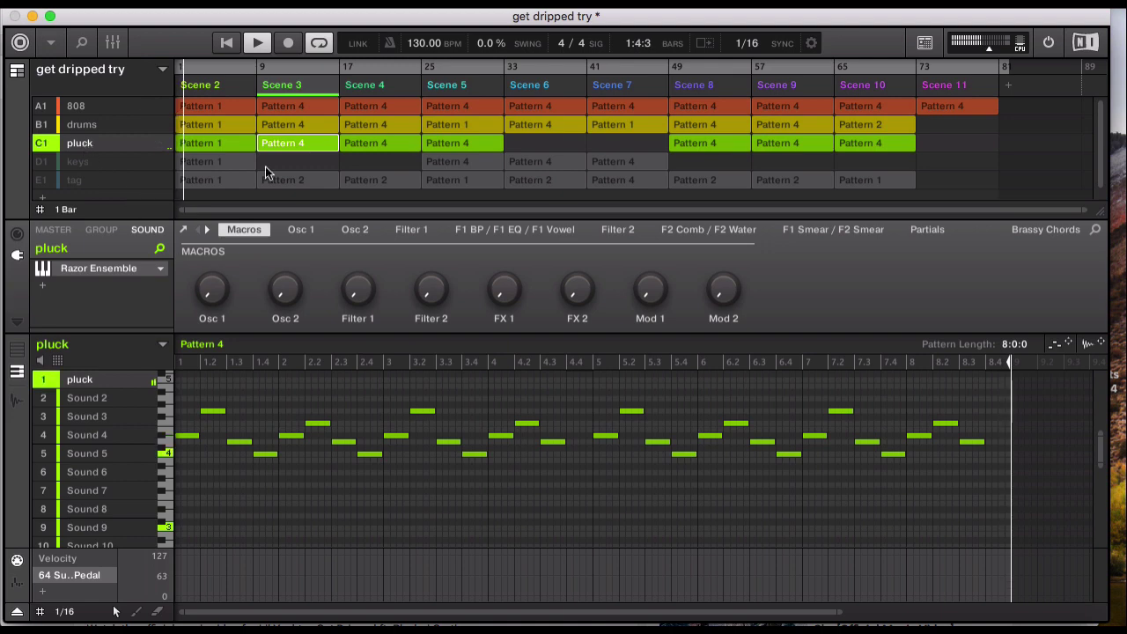
pyautogui.click(231, 85)
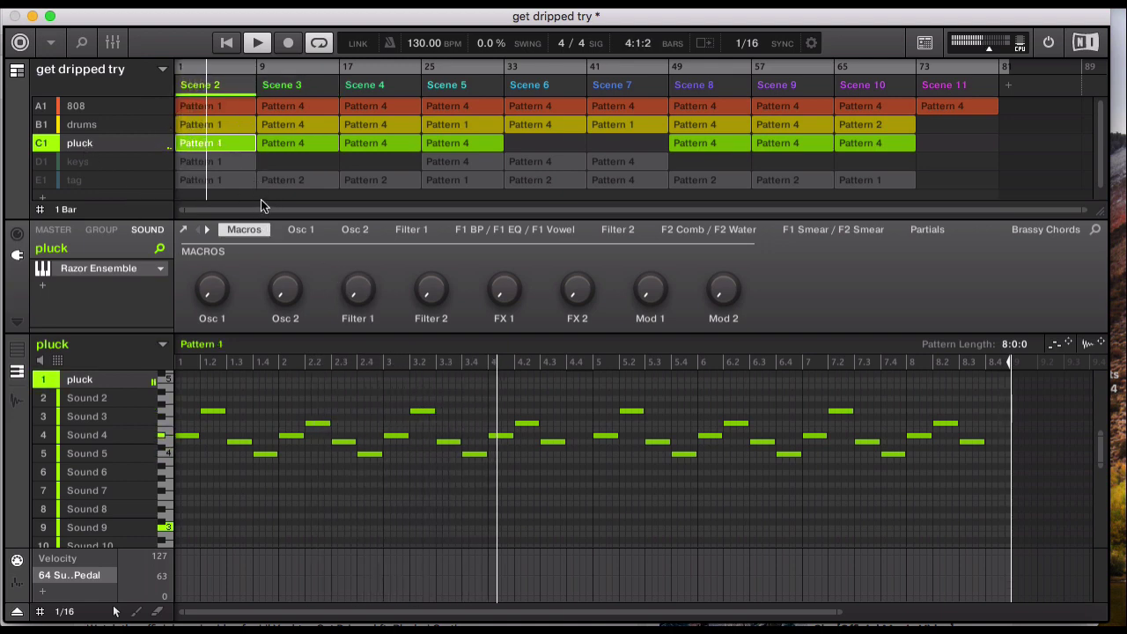
pyautogui.click(88, 124)
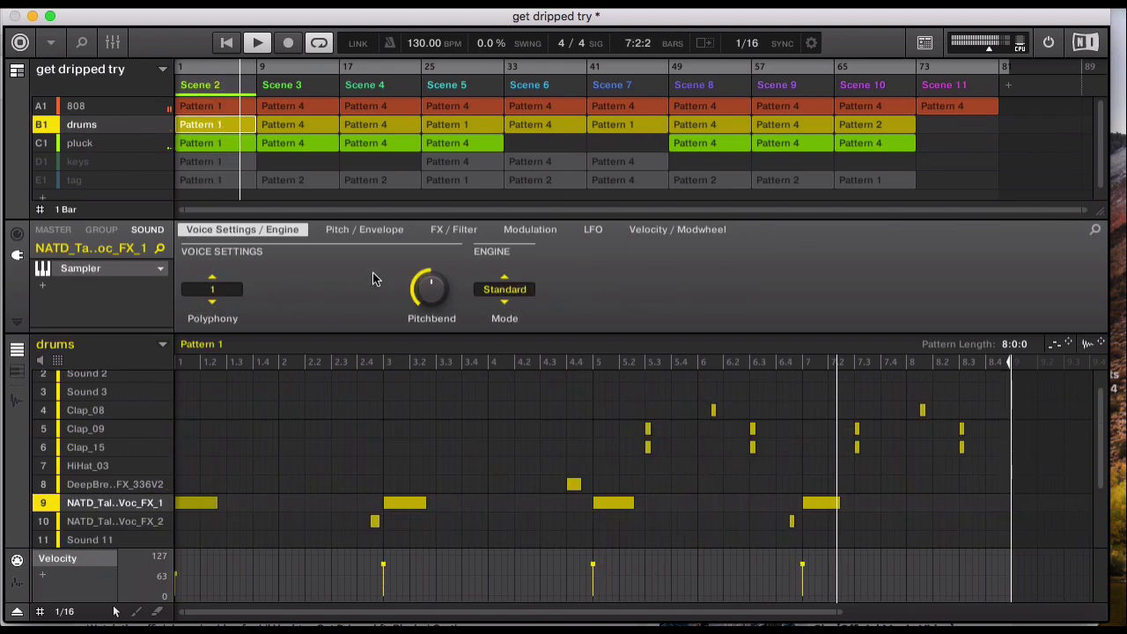
pyautogui.click(275, 79)
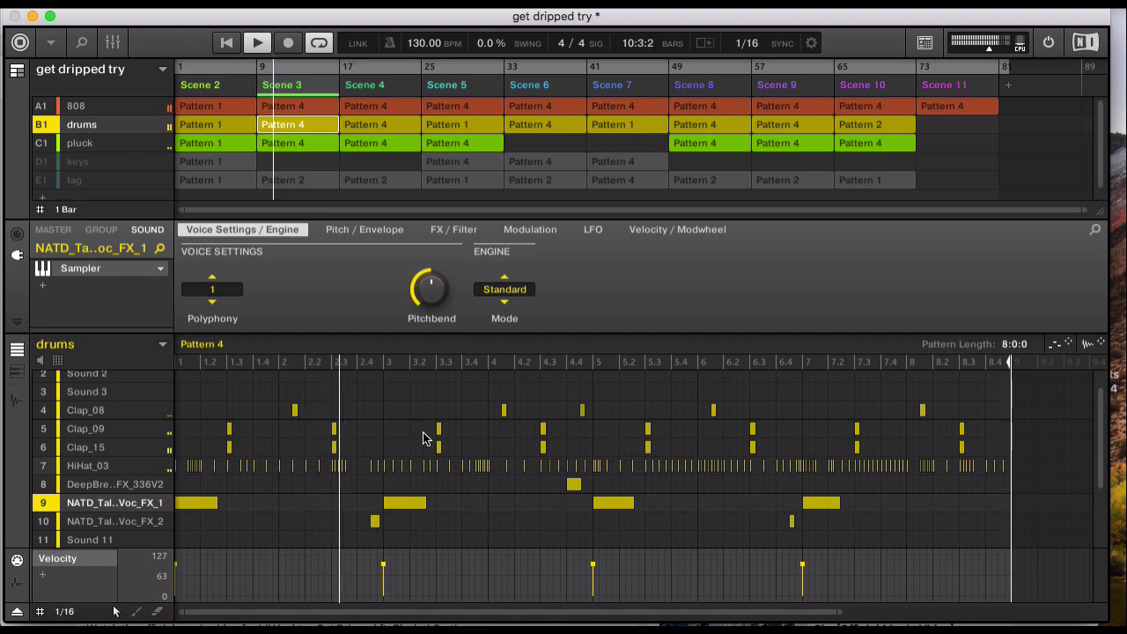
pyautogui.click(92, 143)
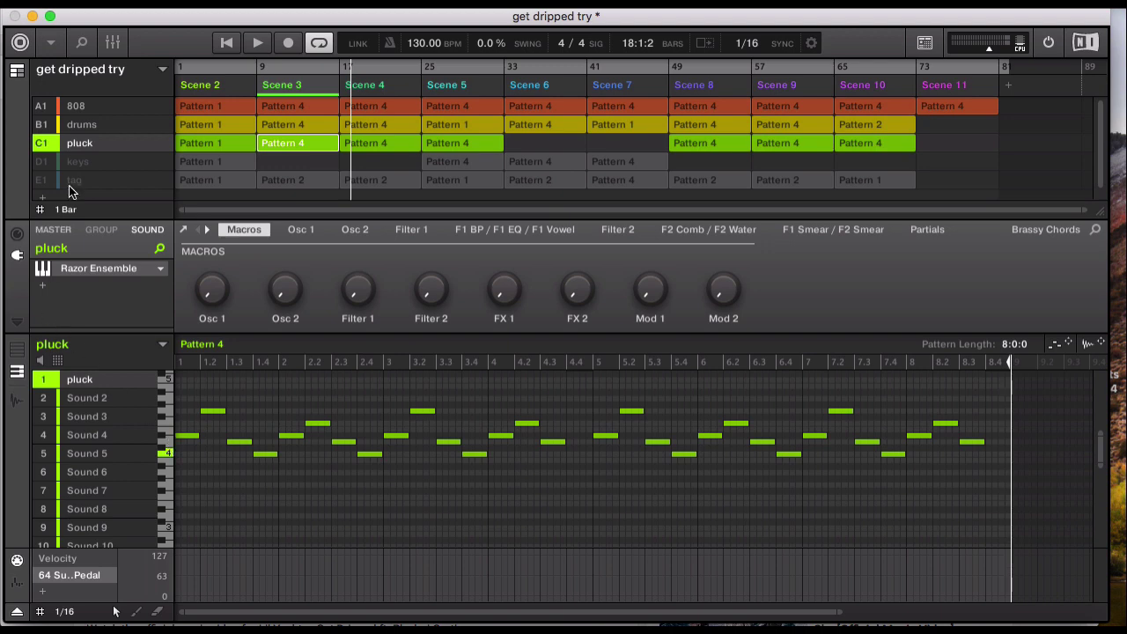
# Step: Mute the 808 and drums and play the pluck alone through Scenes 2 and 3, then stop
pyautogui.click(50, 105)
pyautogui.click(50, 124)
pyautogui.click(226, 44)
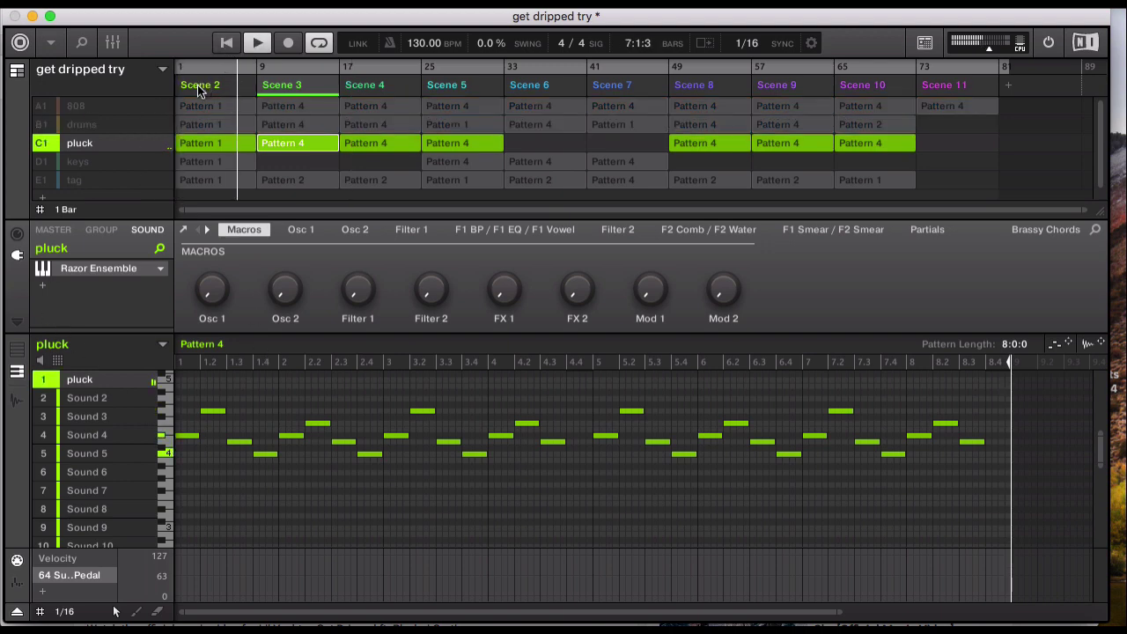
pyautogui.click(201, 85)
pyautogui.click(282, 85)
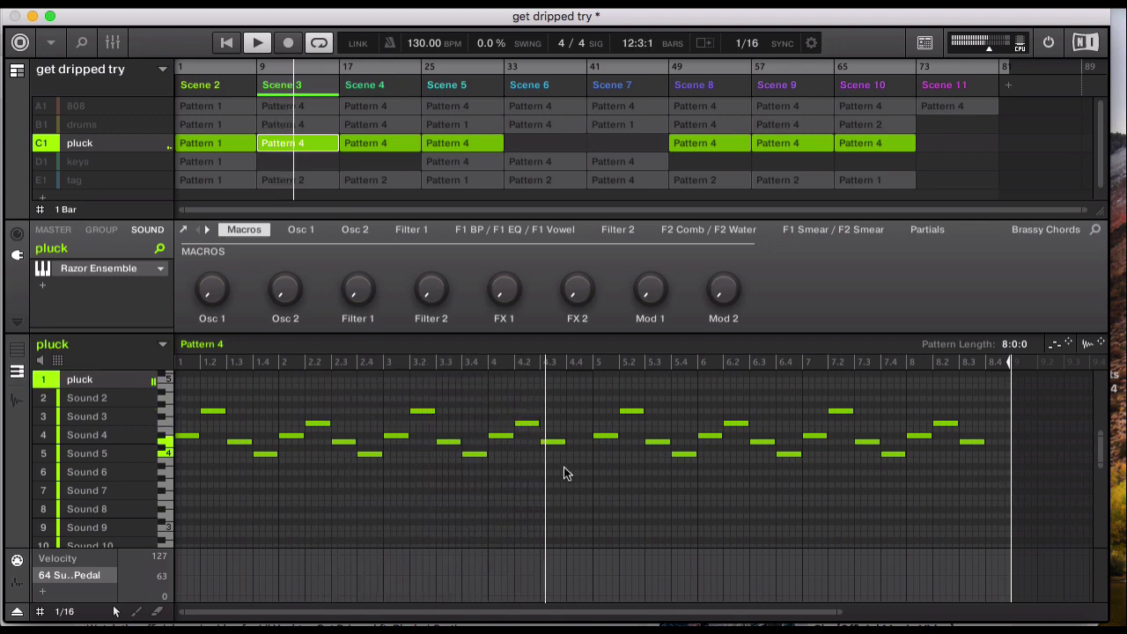
pyautogui.press('space')
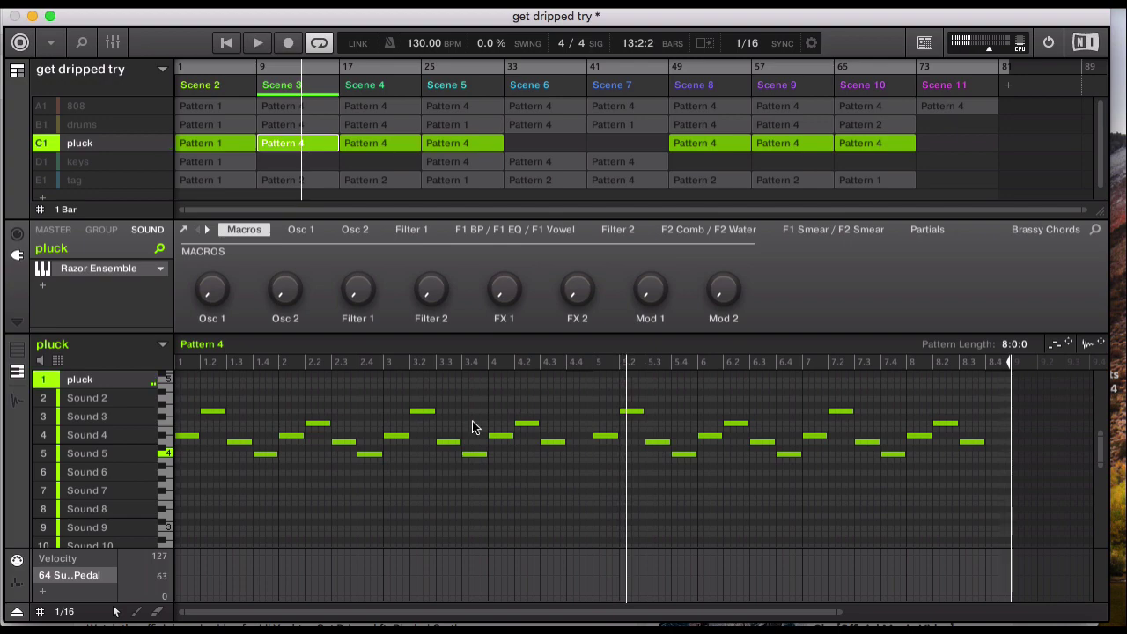
# Step: Check the pluck's Razor synth, then select and unmute the keys group
pyautogui.click(91, 270)
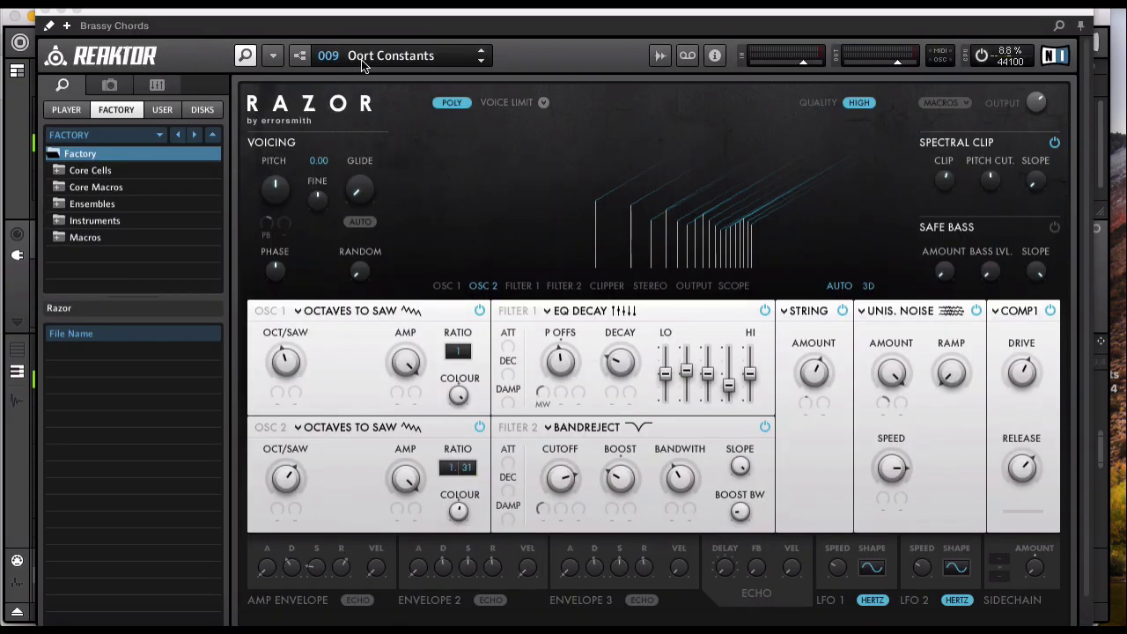
pyautogui.click(43, 12)
pyautogui.click(75, 167)
pyautogui.click(41, 164)
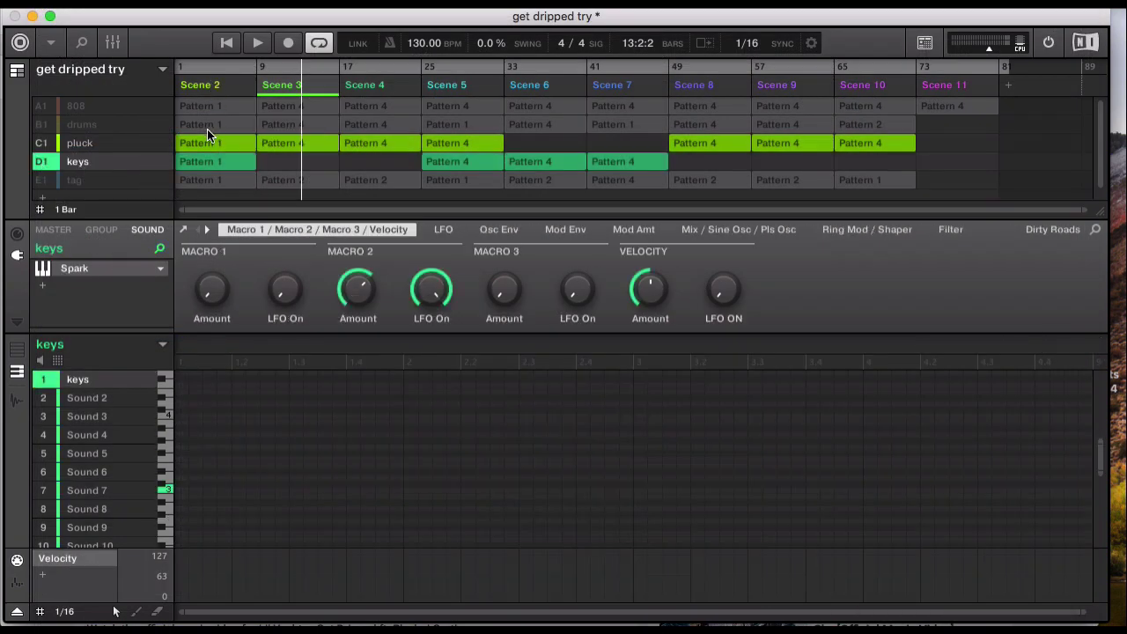
# Step: View the keys' Spark synth, select keys Pattern 1 in Scene 2, and unmute drums and 808
pyautogui.click(77, 274)
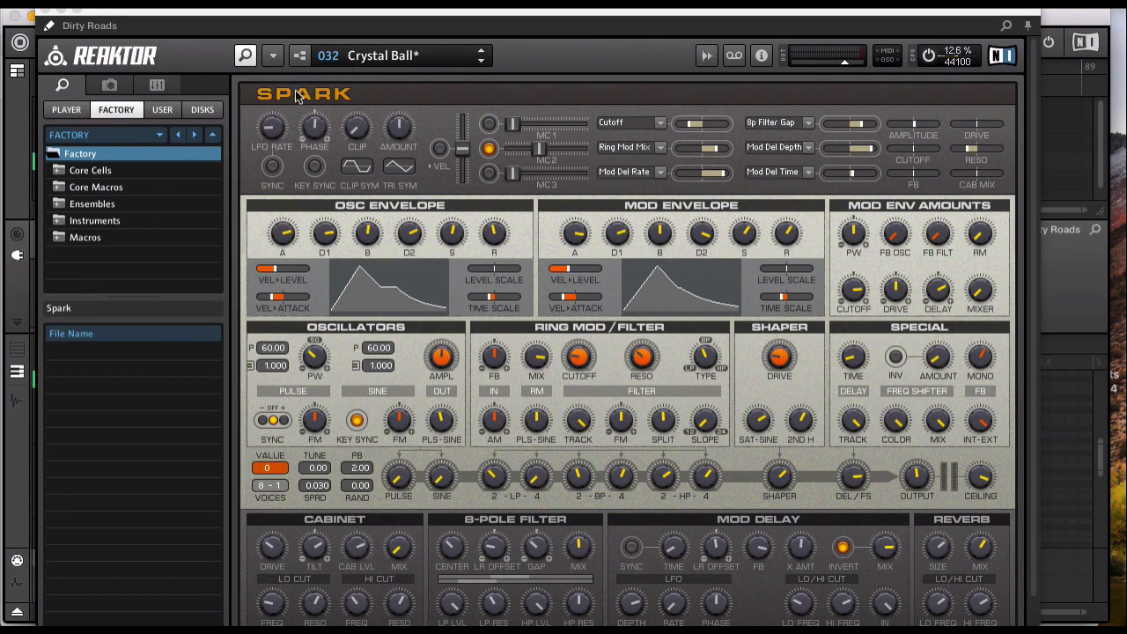
pyautogui.click(44, 13)
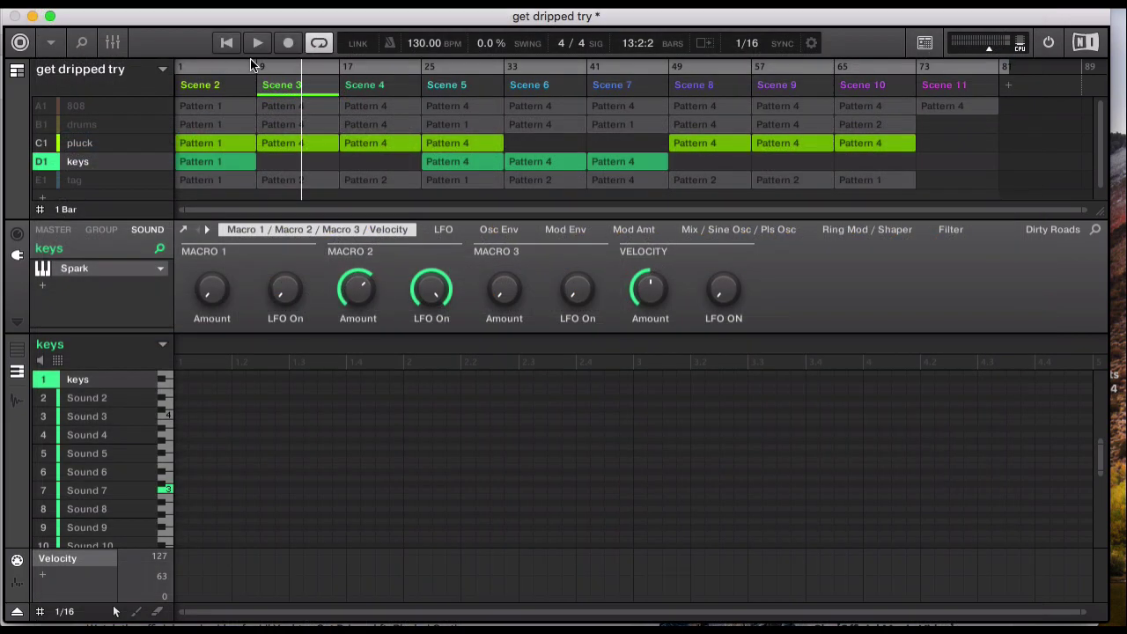
pyautogui.click(211, 92)
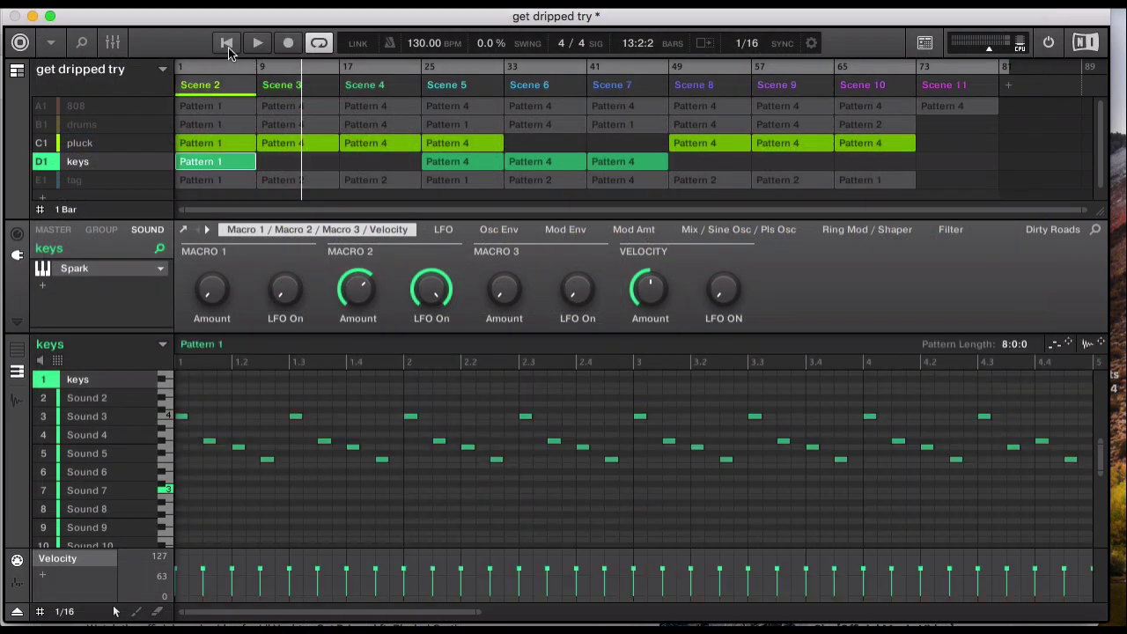
pyautogui.click(41, 124)
pyautogui.click(41, 106)
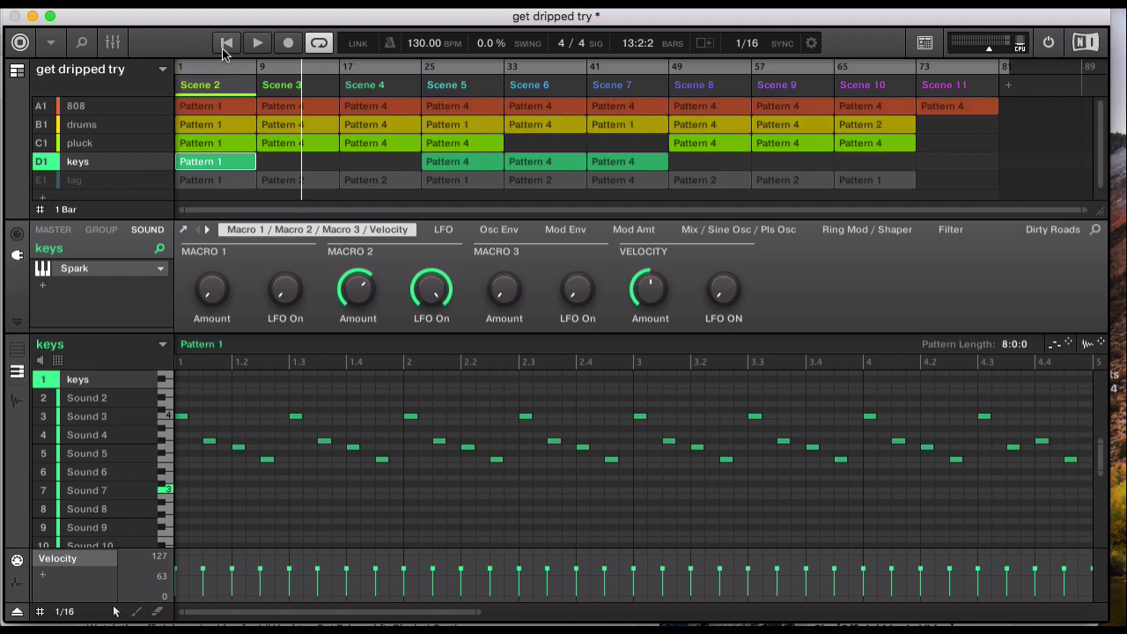
# Step: Play the arrangement from the top, briefly muting the pluck to hear the keys melody
pyautogui.click(225, 46)
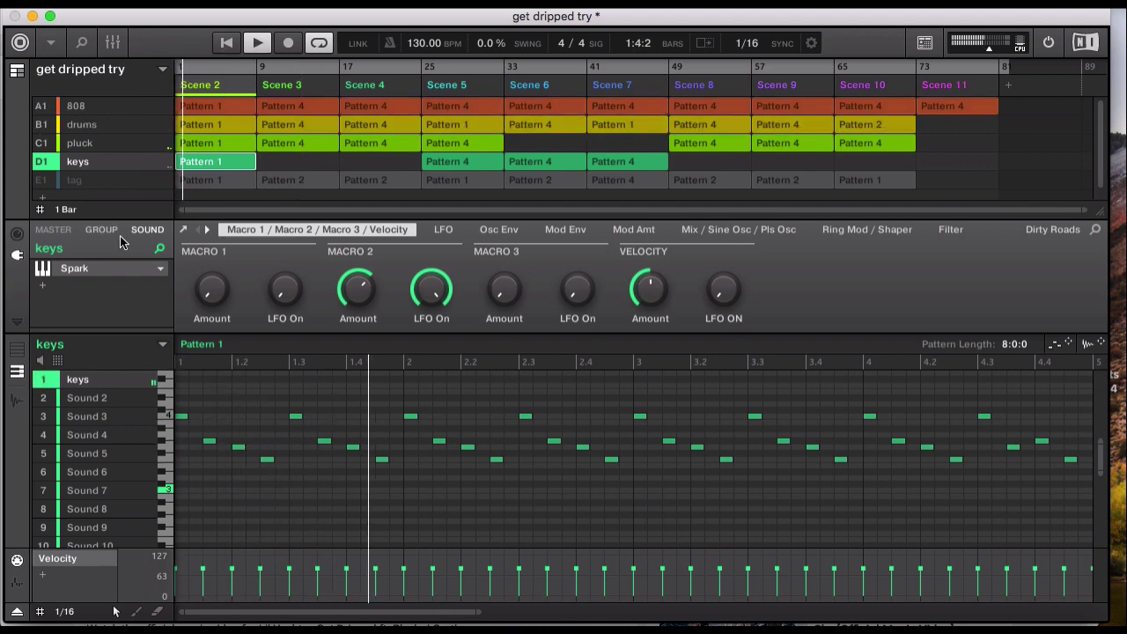
pyautogui.click(40, 142)
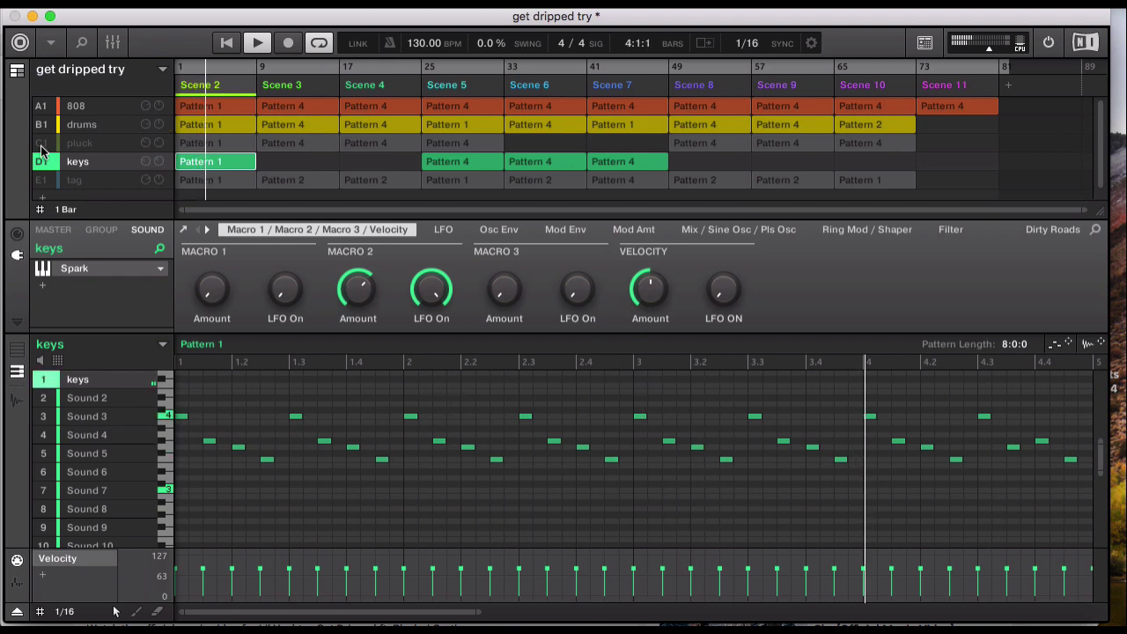
pyautogui.click(40, 144)
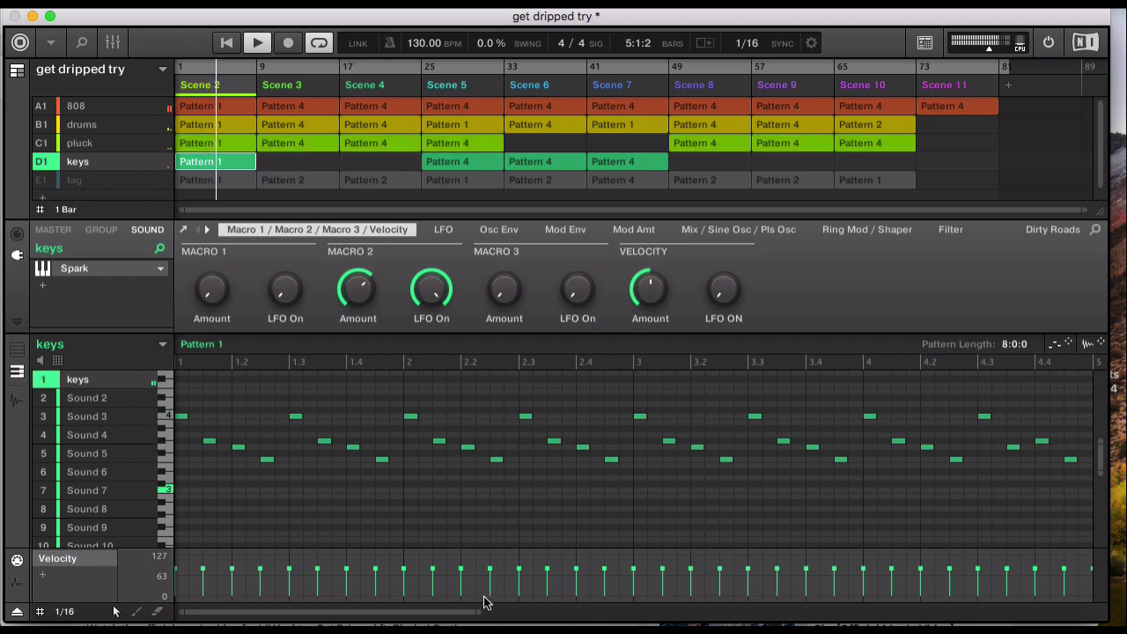
pyautogui.moveTo(484, 606); pyautogui.dragTo(819, 605)
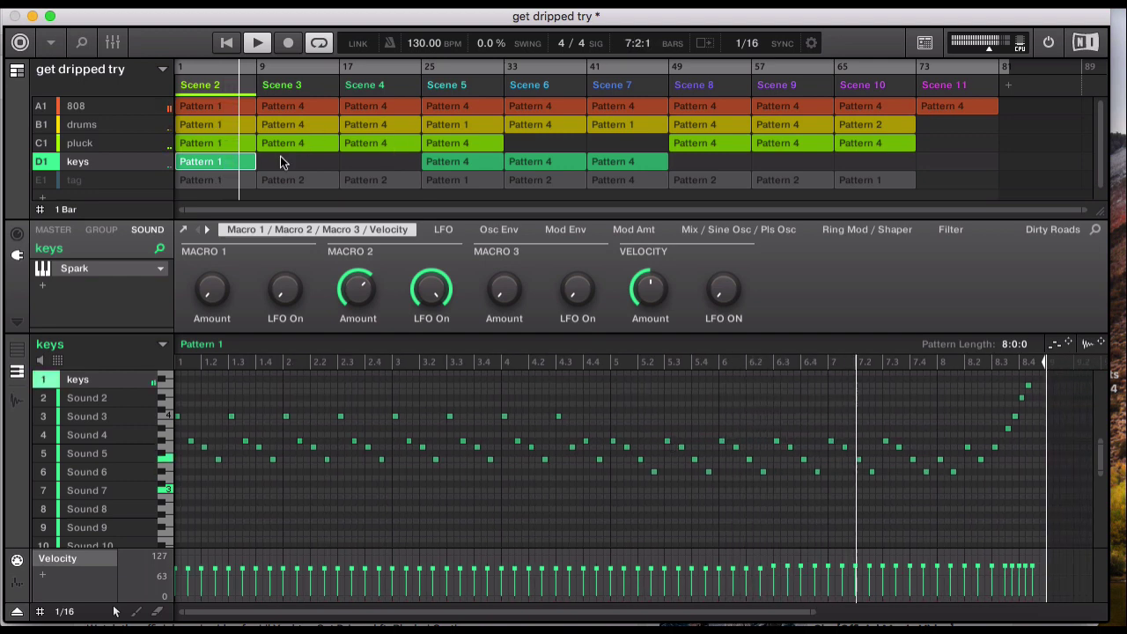
# Step: View the pluck's Scene 3 pattern, stop playback, then show the tag group's OpenHat_01 pattern
pyautogui.click(288, 85)
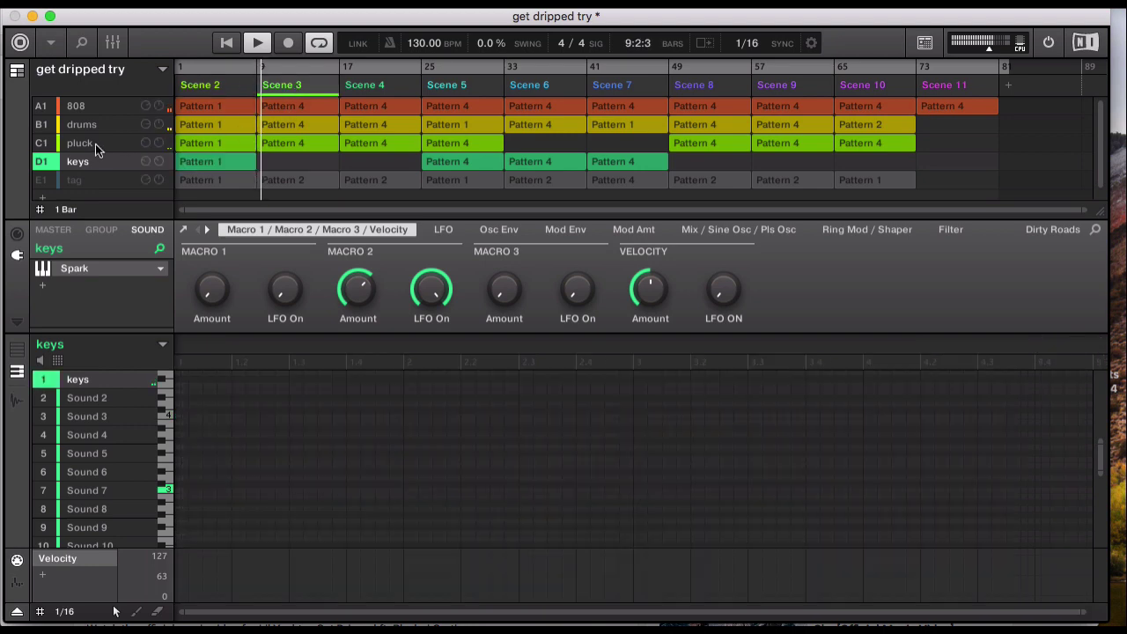
pyautogui.click(92, 145)
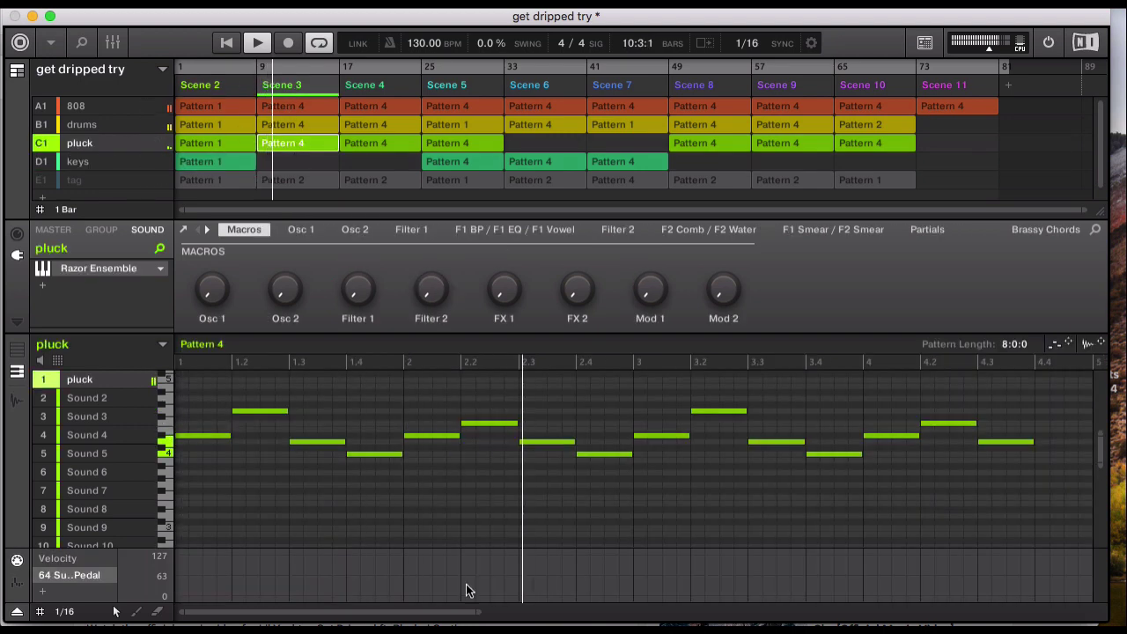
pyautogui.moveTo(478, 607); pyautogui.dragTo(832, 610)
pyautogui.moveTo(211, 291)
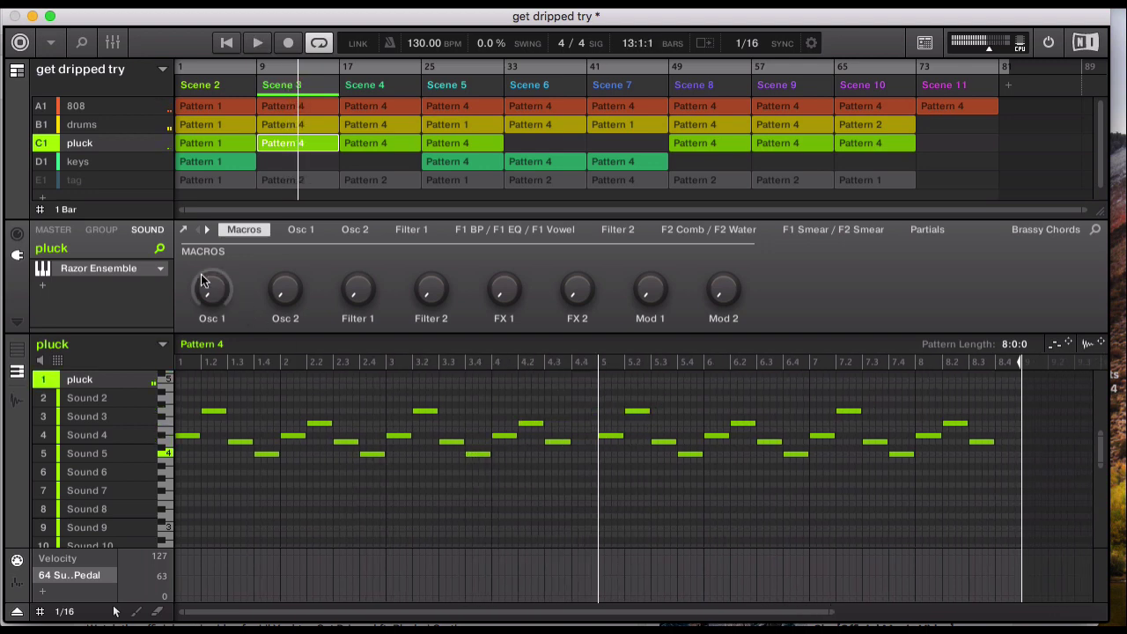
pyautogui.press('space')
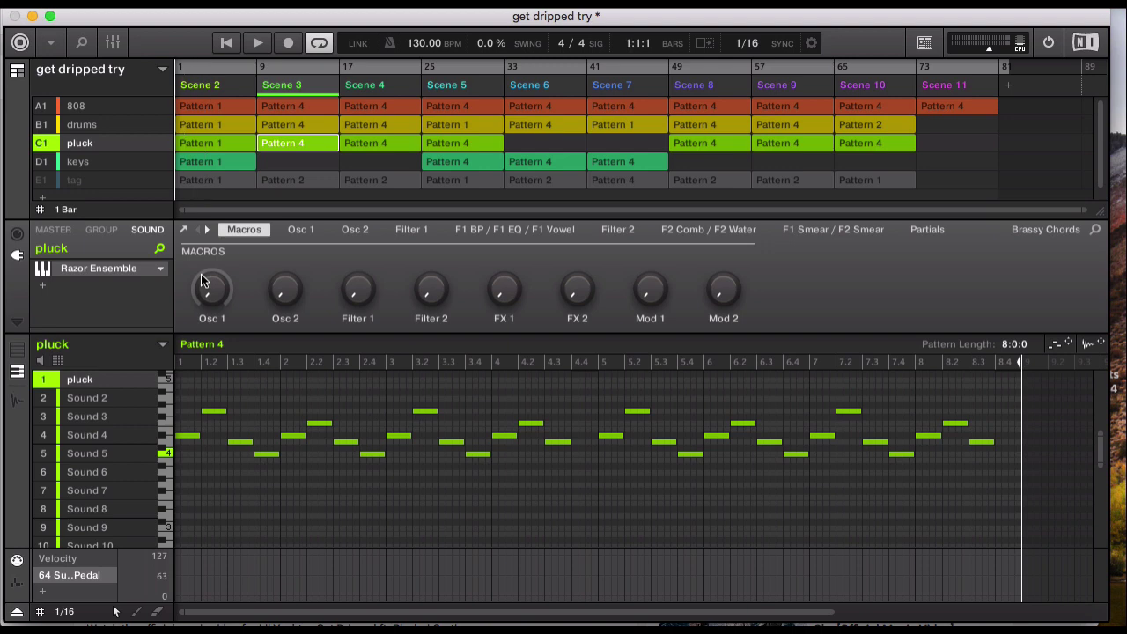
pyautogui.click(83, 183)
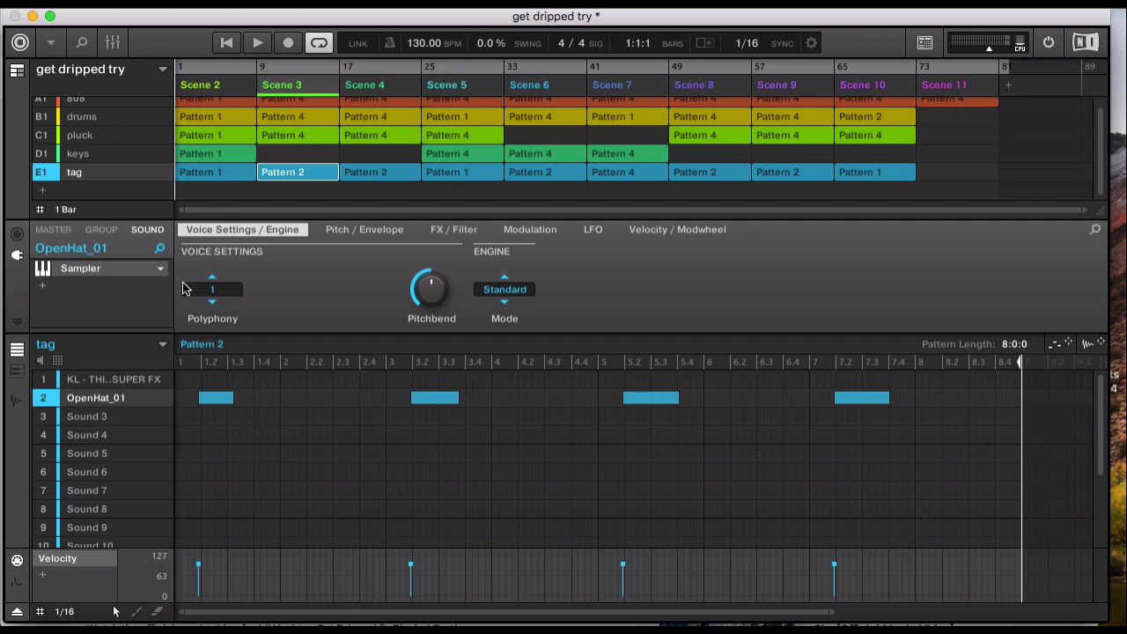
# Step: Turn on Reverse in the tag group's OpenHat_01 Sampler and show its sounds in the Mixer
pyautogui.click(197, 88)
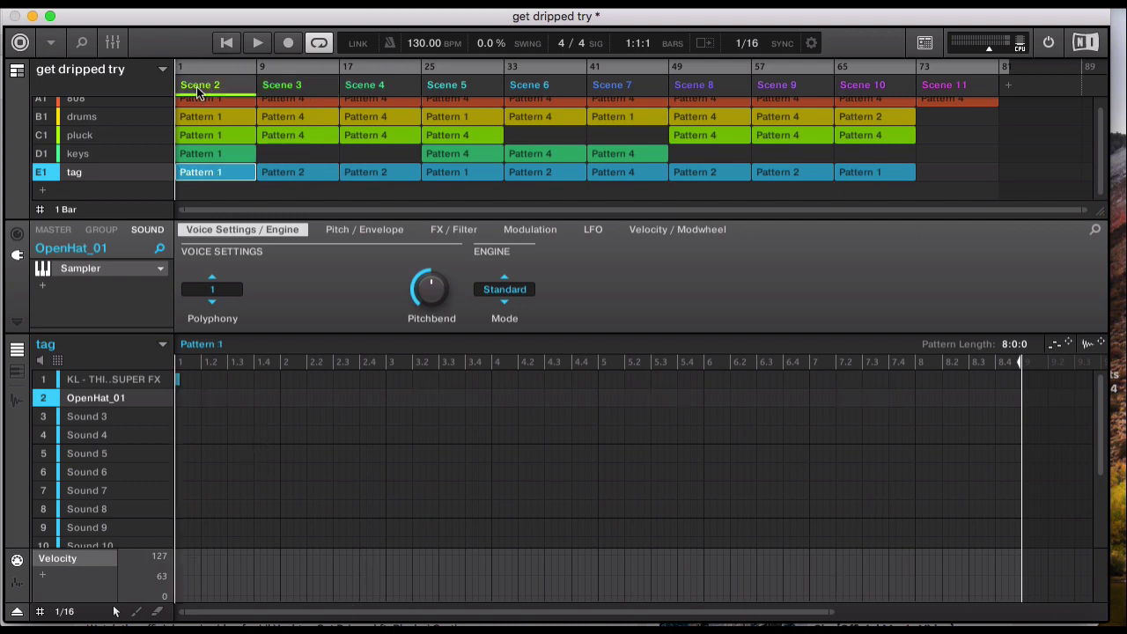
pyautogui.click(226, 43)
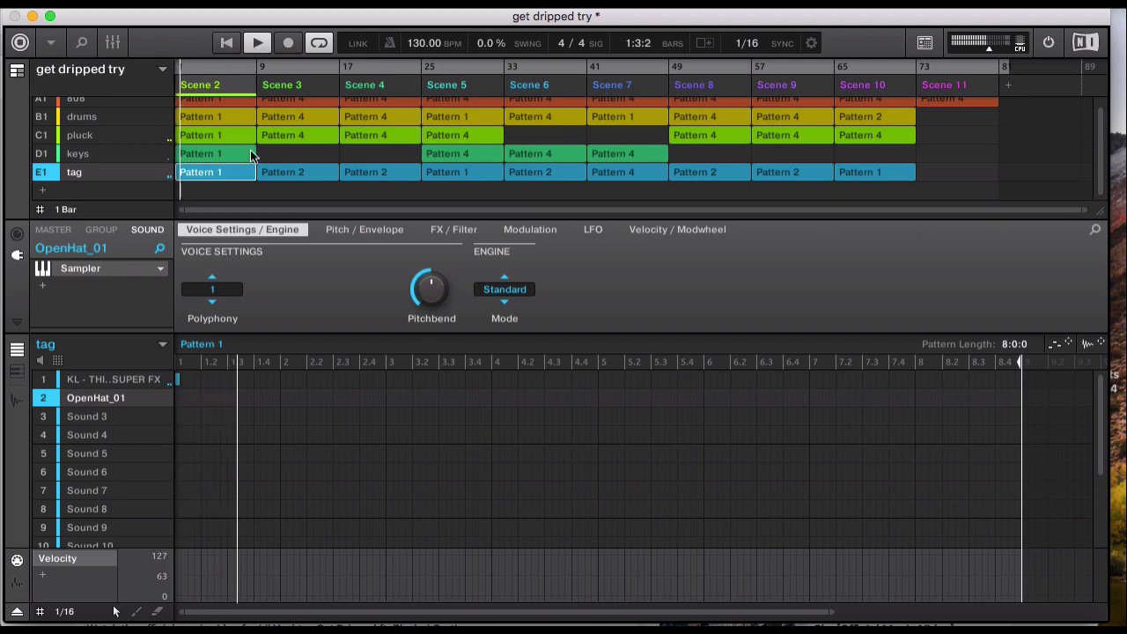
pyautogui.scroll(1, 265, 150)
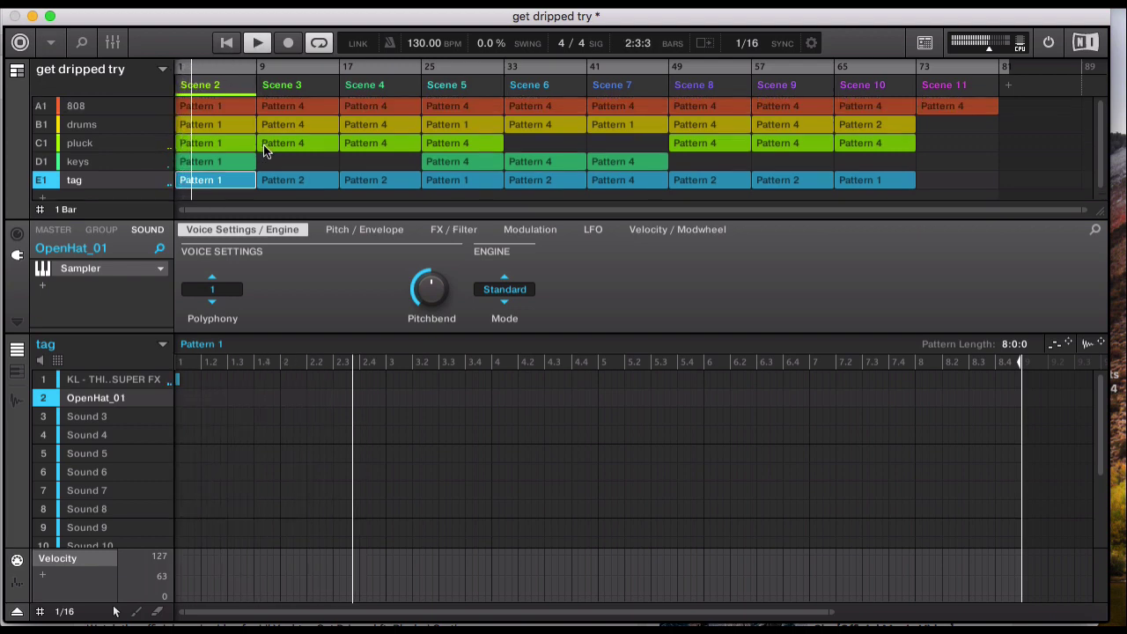
pyautogui.click(286, 85)
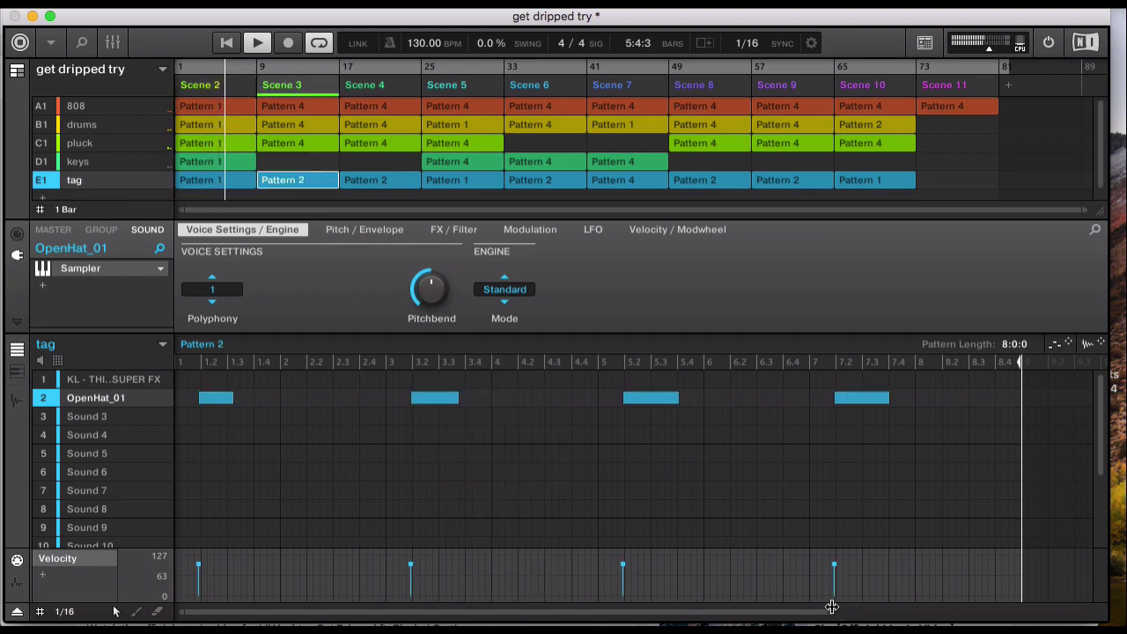
pyautogui.moveTo(833, 608); pyautogui.dragTo(927, 592)
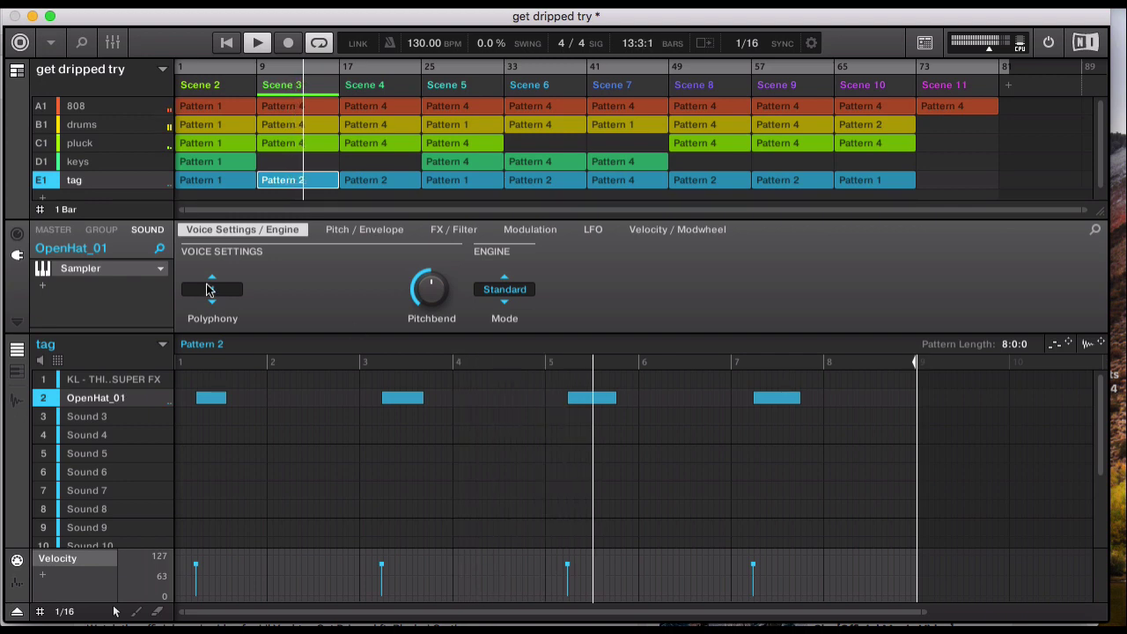
pyautogui.press('super+m')
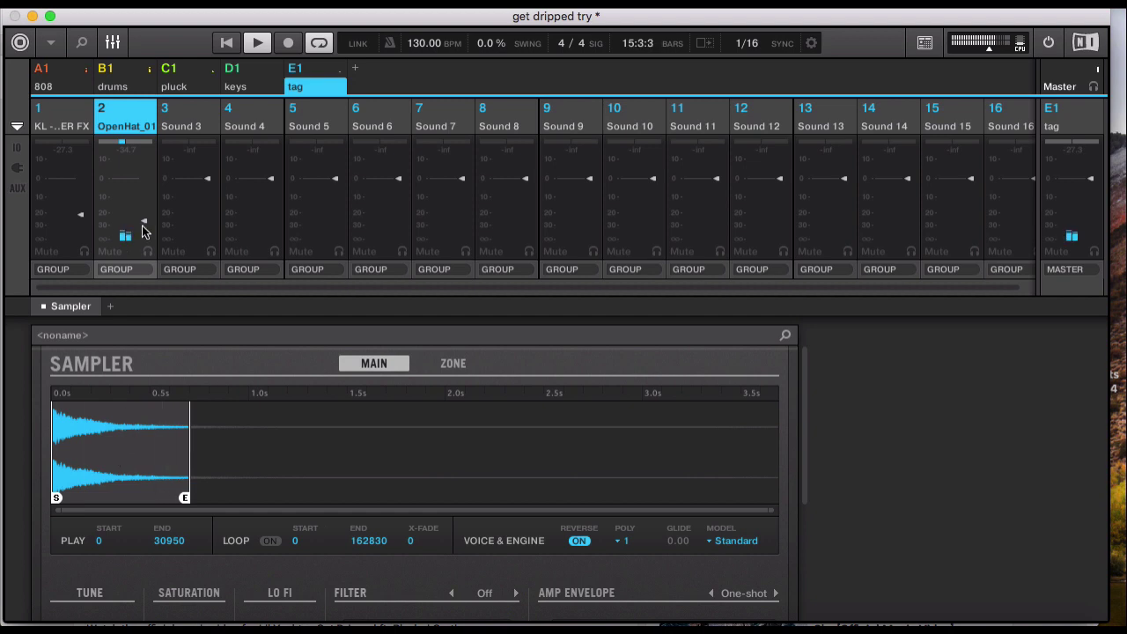
# Step: Close the Mixer, stop playback at 1:1:1, and select the 808 group to show its Compressor
pyautogui.click(112, 44)
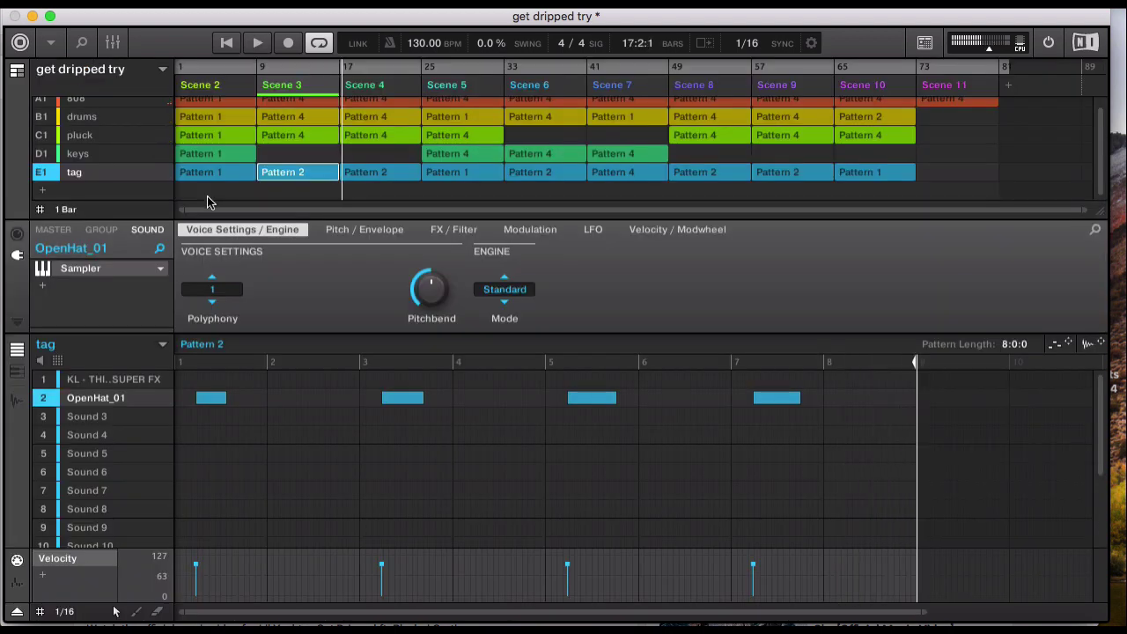
pyautogui.press('space')
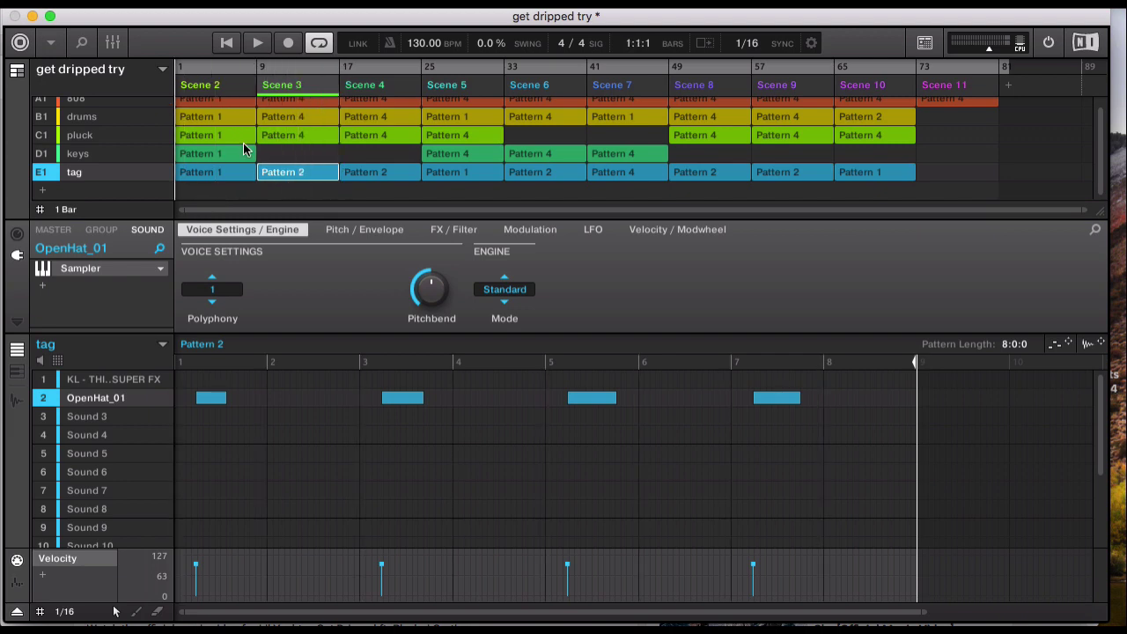
pyautogui.scroll(1, 384, 161)
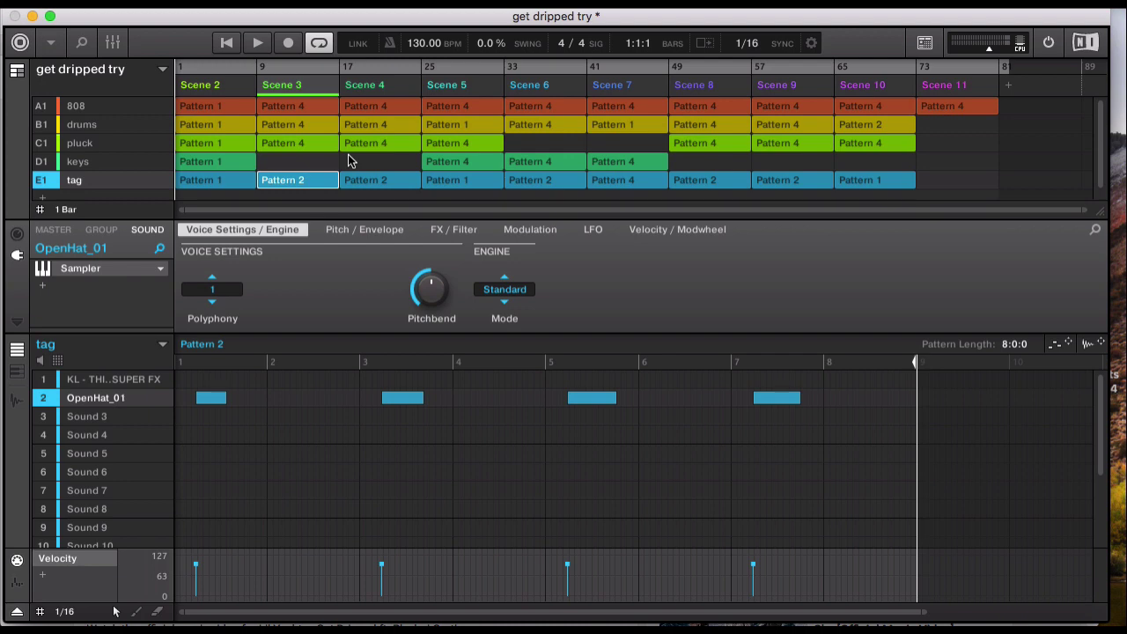
pyautogui.click(85, 106)
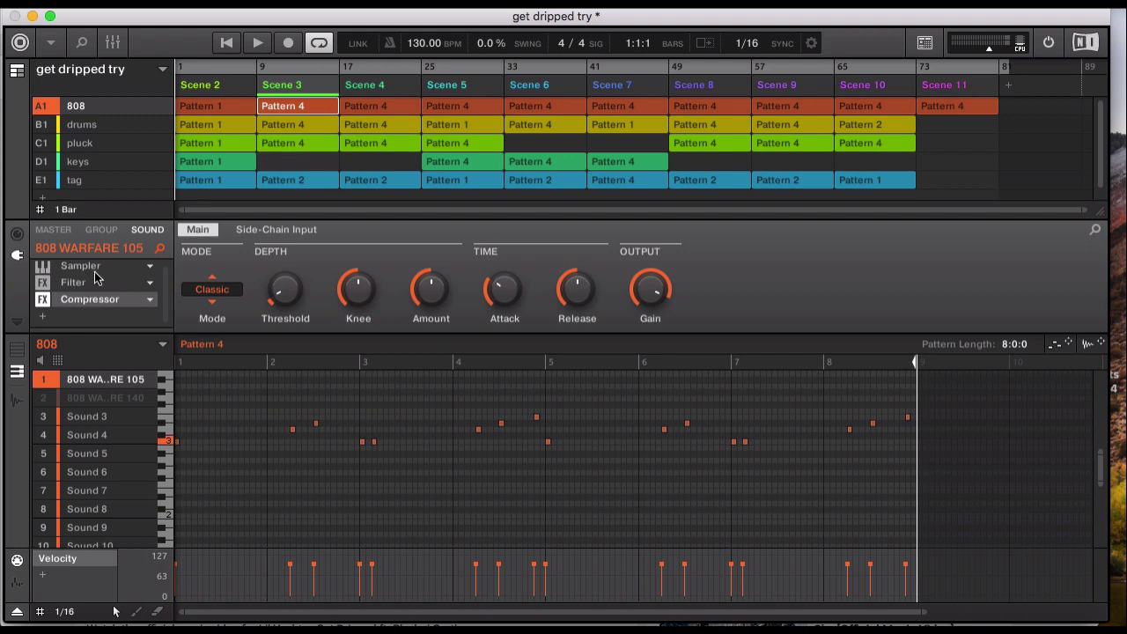
# Step: View the MASTER Compressor, Saturator and Limiter chain in the Mixer, then close it
pyautogui.click(55, 231)
pyautogui.click(113, 42)
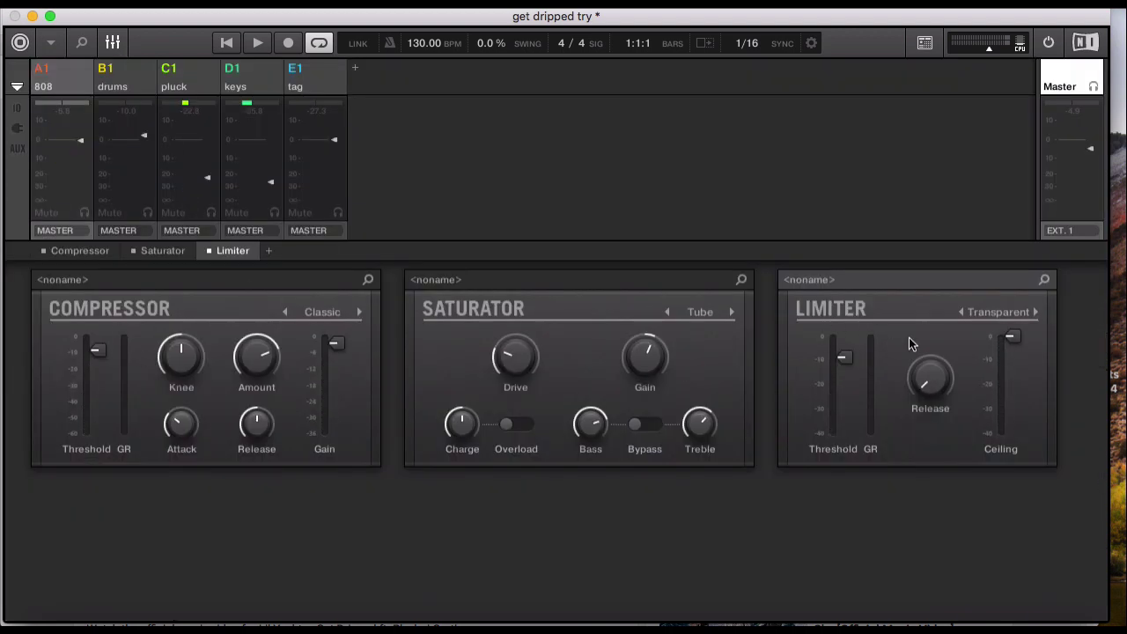
pyautogui.click(114, 46)
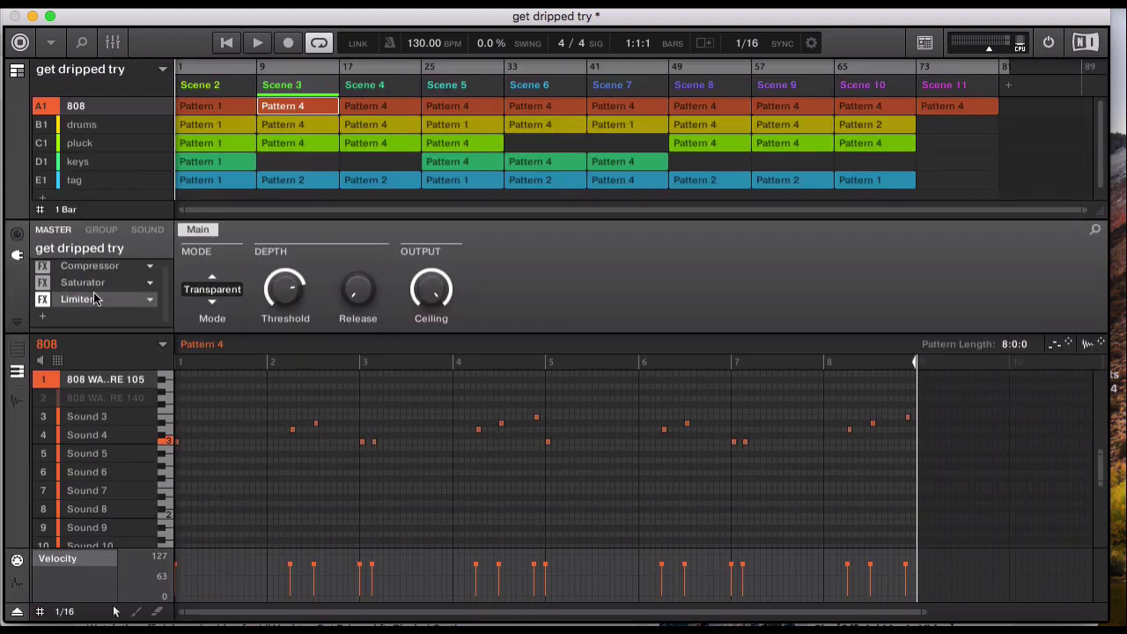
# Step: Check the drums group's pattern and sound settings, then select the pluck group's melody
pyautogui.click(81, 125)
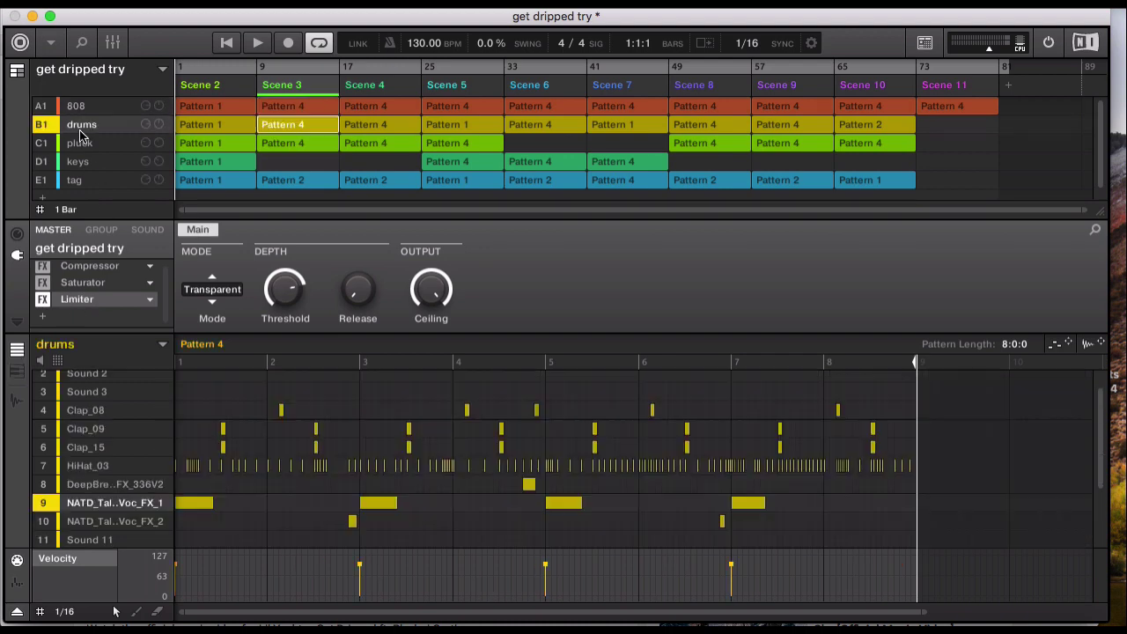
pyautogui.click(148, 230)
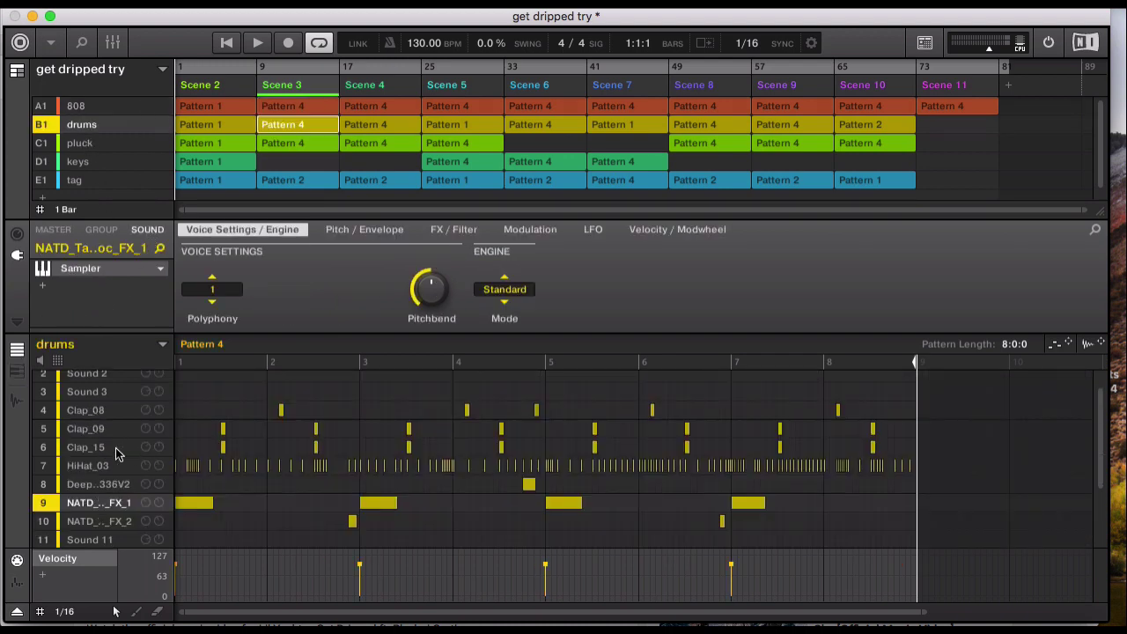
pyautogui.click(81, 144)
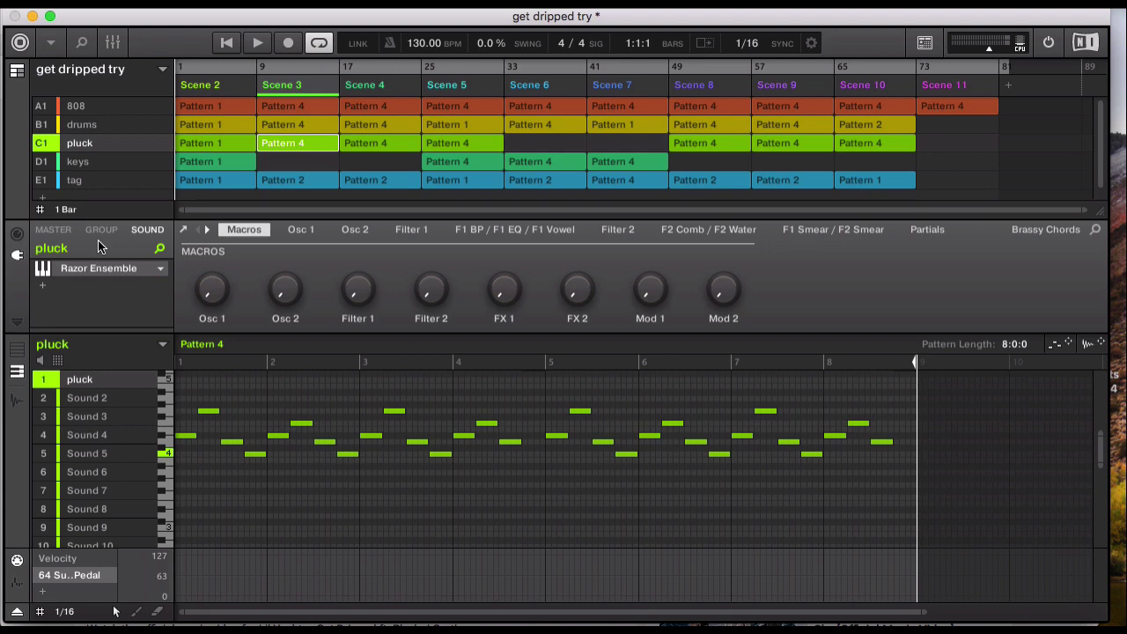
# Step: Play the beat through the master chain in the Mixer, then switch to the Get Dripped video in Safari
pyautogui.click(52, 231)
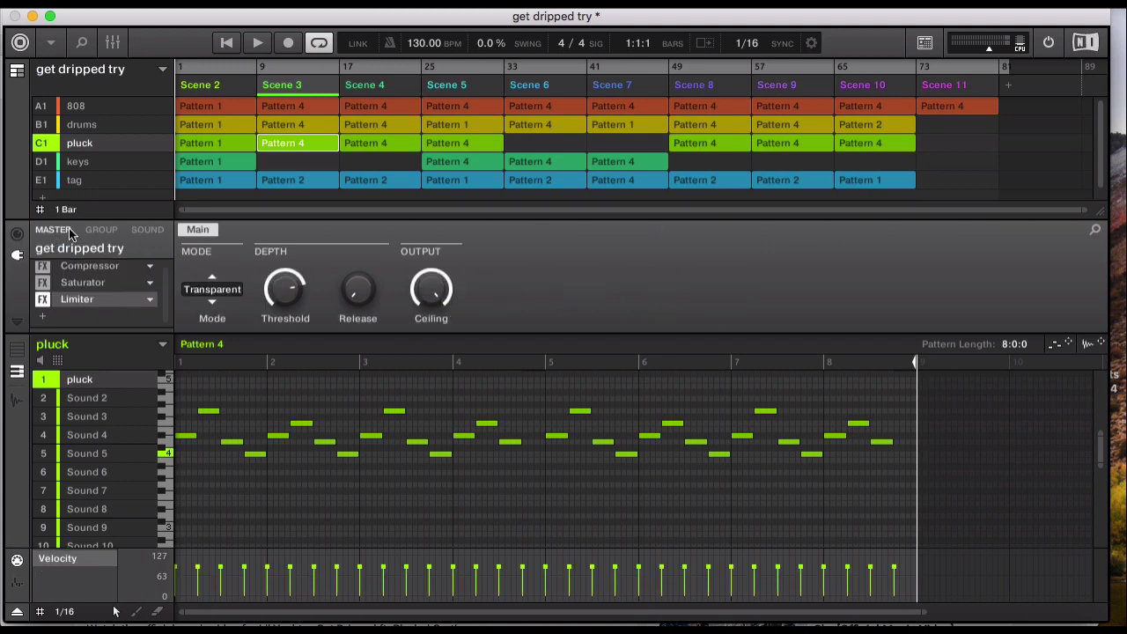
pyautogui.click(257, 42)
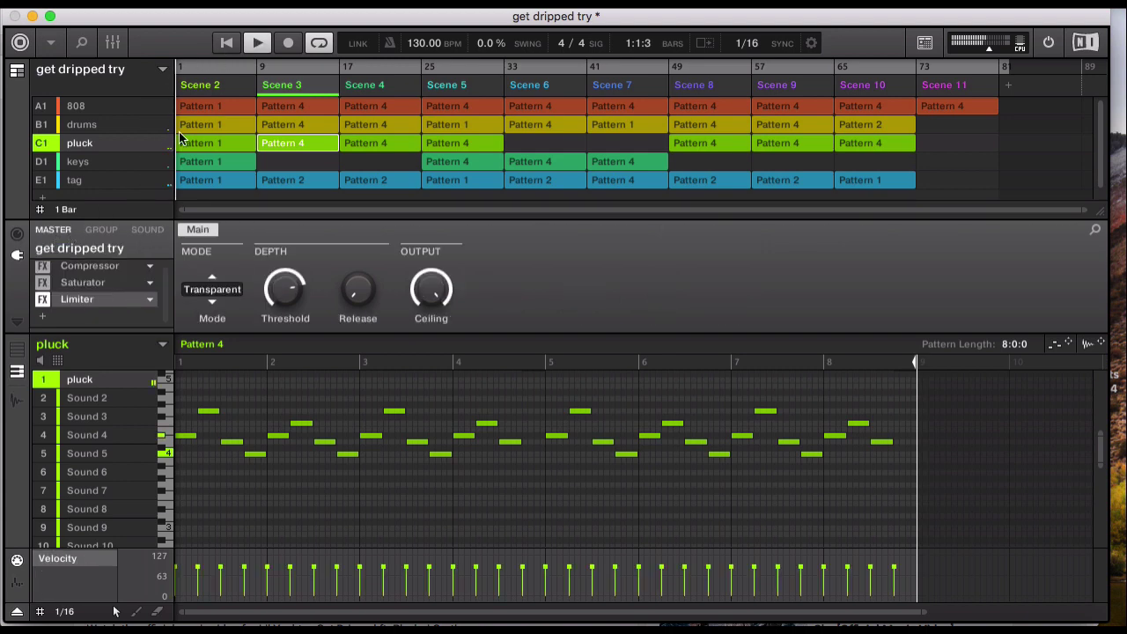
pyautogui.click(113, 42)
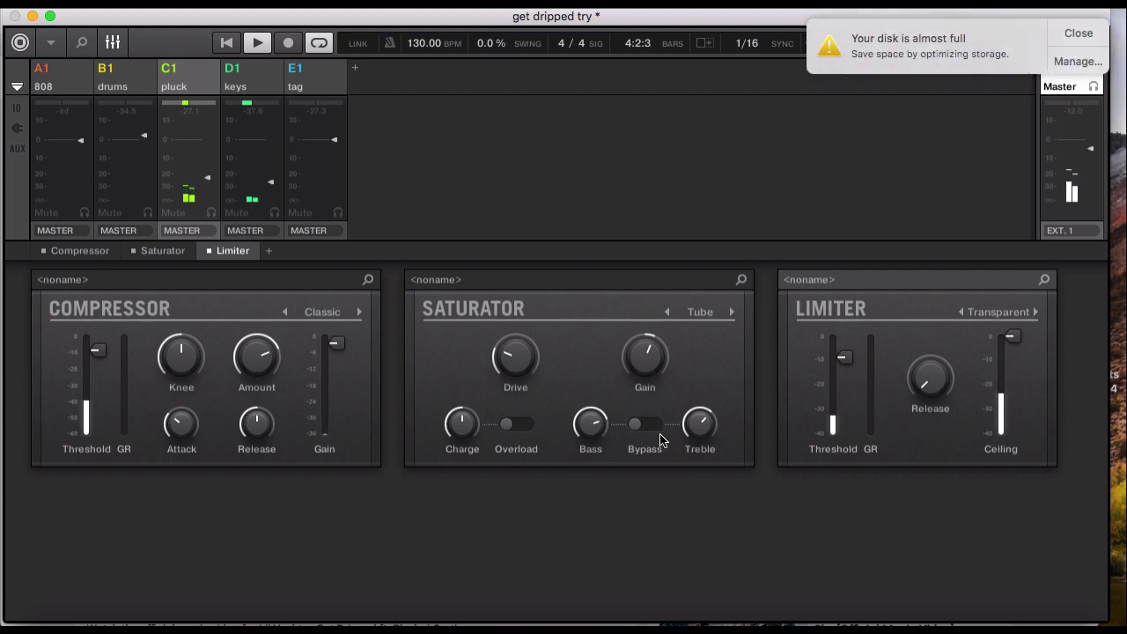
pyautogui.click(1070, 34)
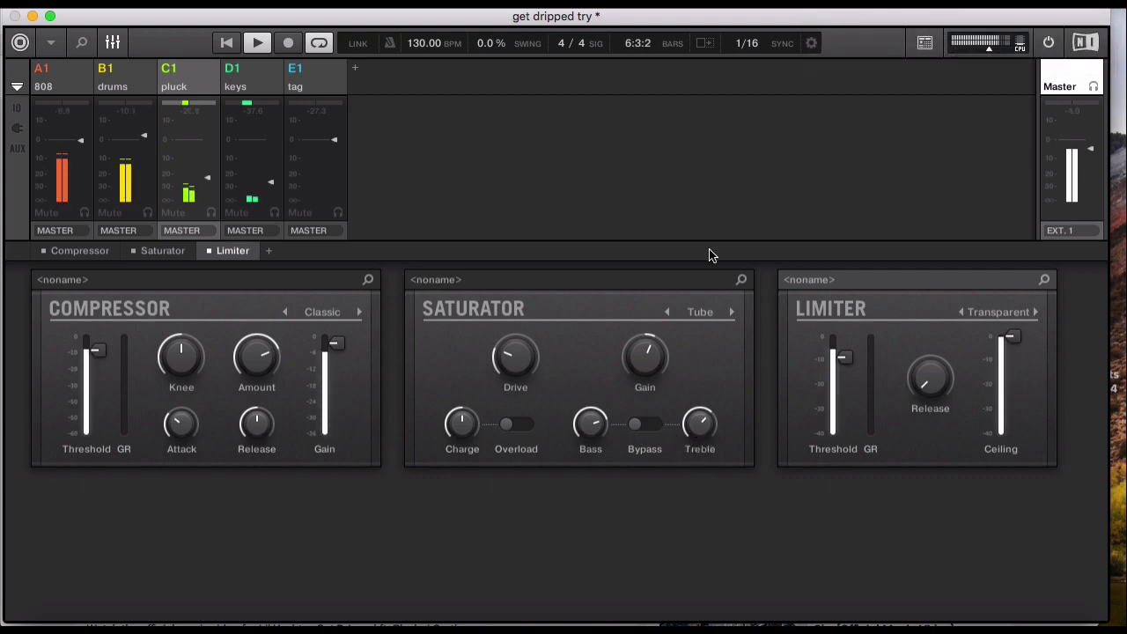
pyautogui.click(112, 43)
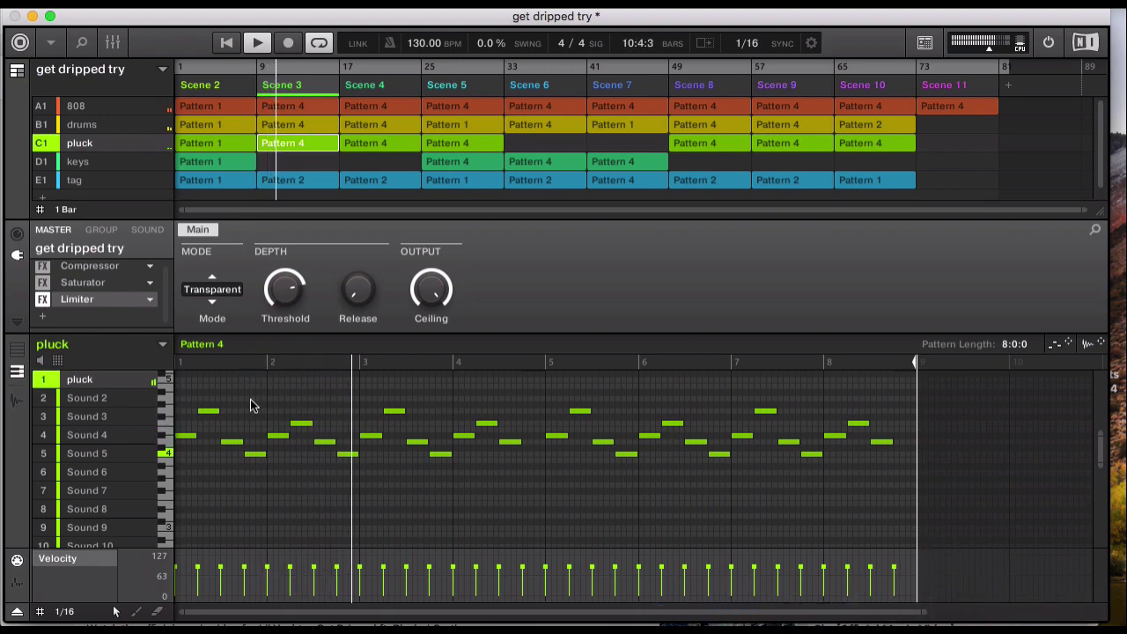
pyautogui.click(202, 615)
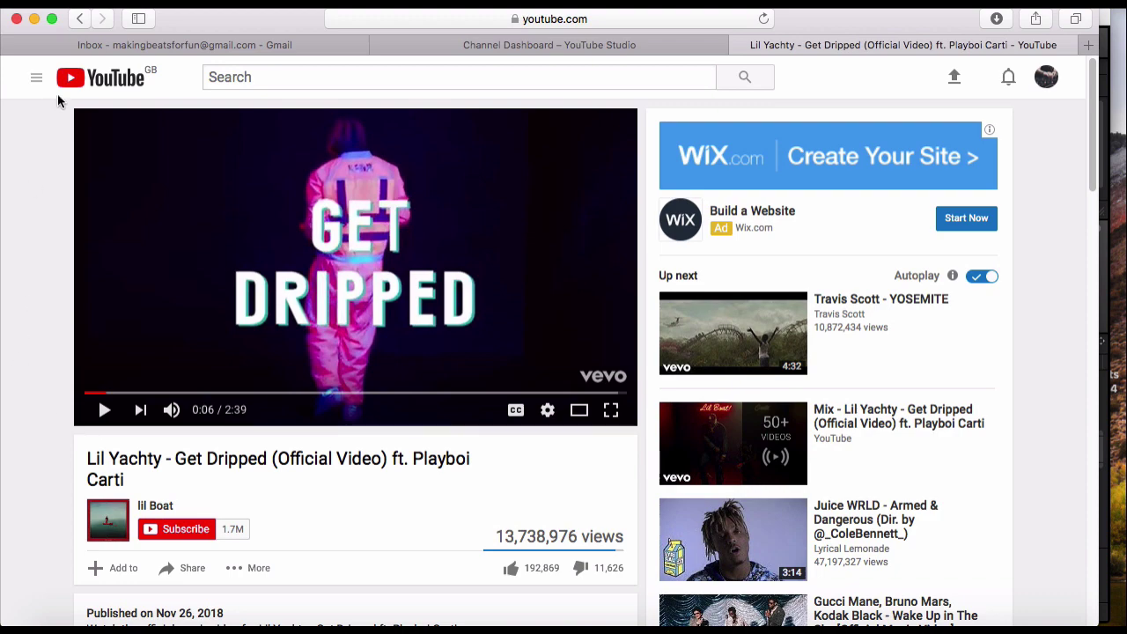
# Step: Minimize Safari to bring the Maschine project back into view
pyautogui.click(34, 21)
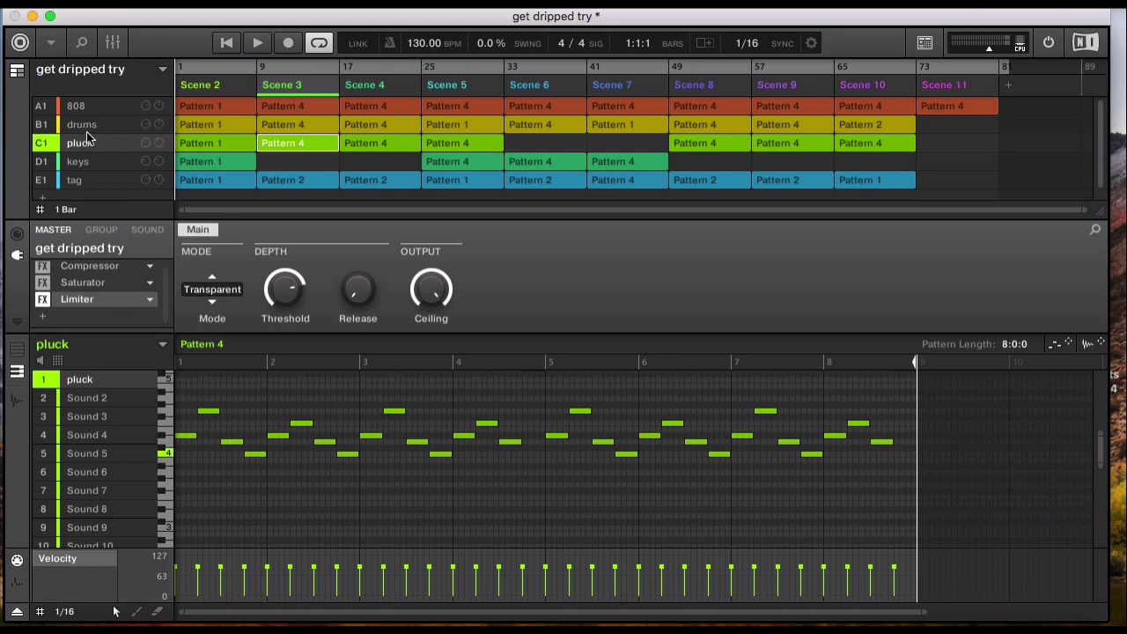
# Step: Review the drums, pluck (Razor Ensemble macros), keys and tag groups, finishing on the 808 compressor
pyautogui.click(83, 128)
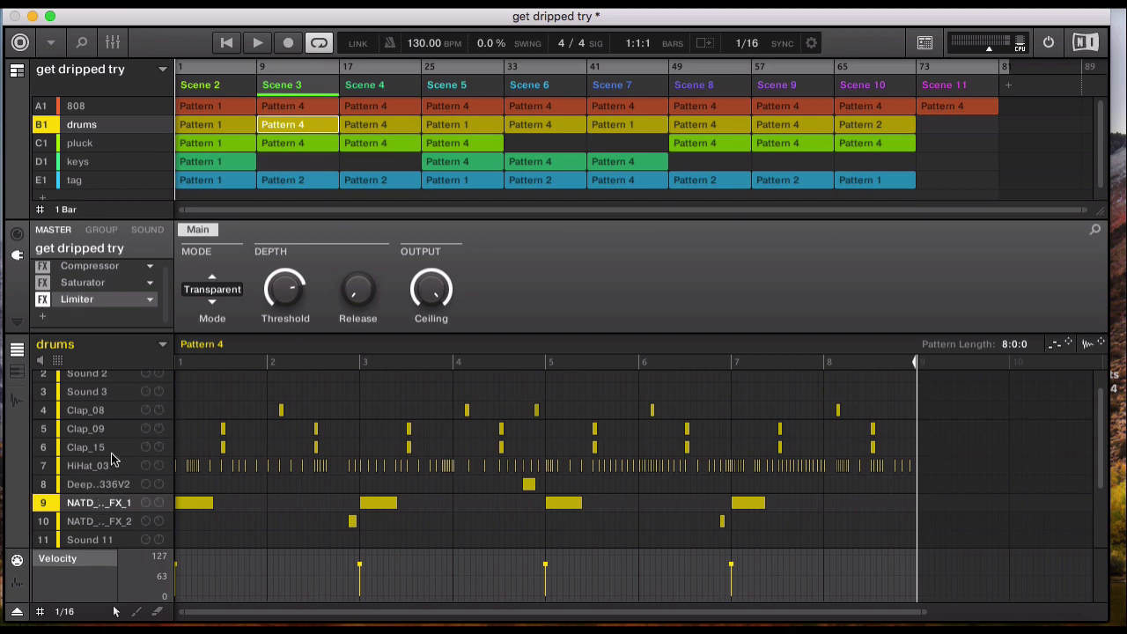
pyautogui.click(77, 108)
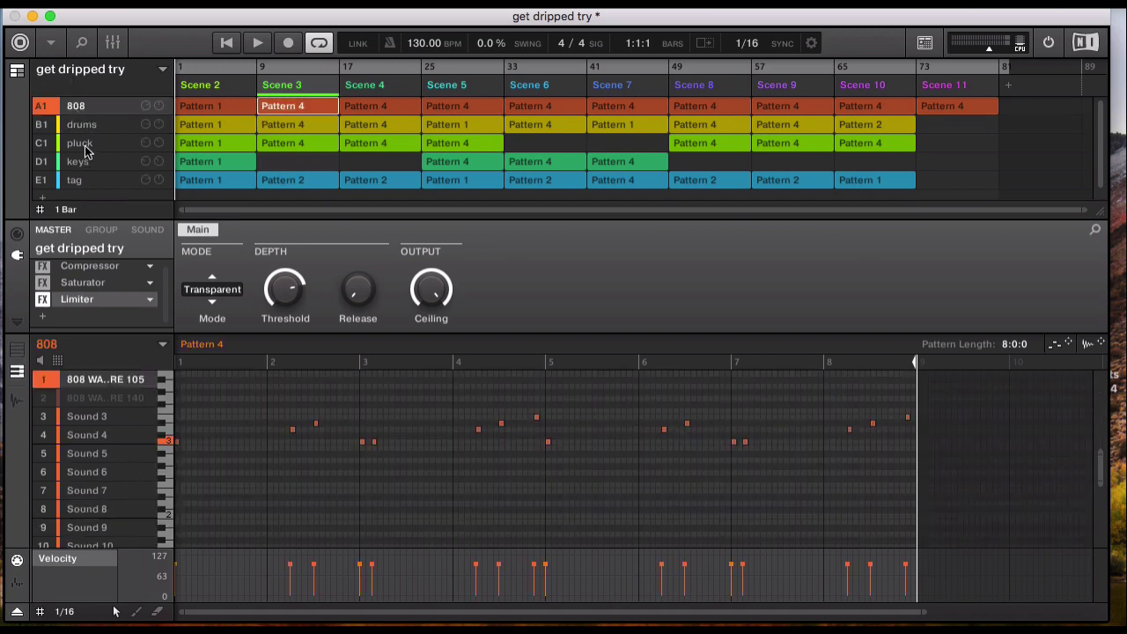
pyautogui.click(85, 148)
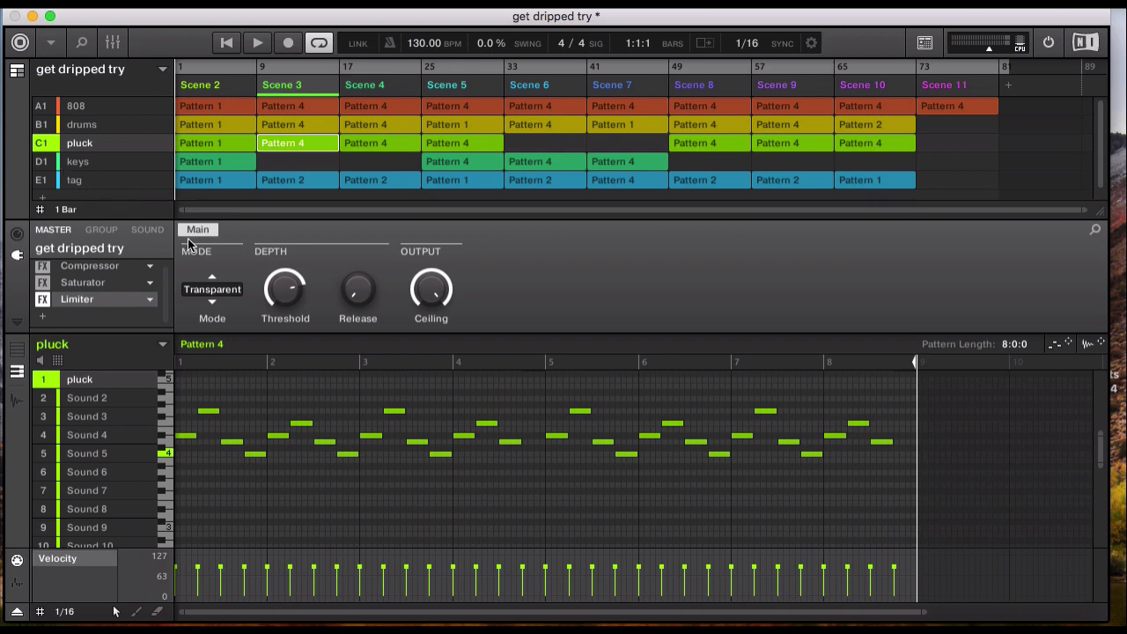
pyautogui.click(147, 230)
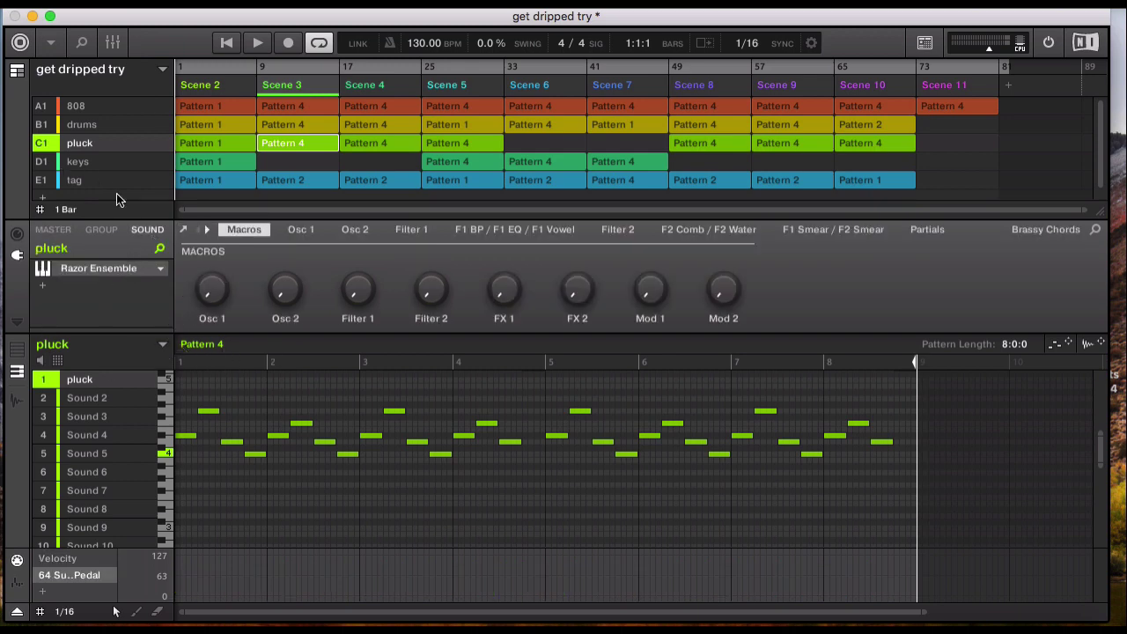
pyautogui.click(81, 164)
pyautogui.click(87, 184)
pyautogui.click(87, 155)
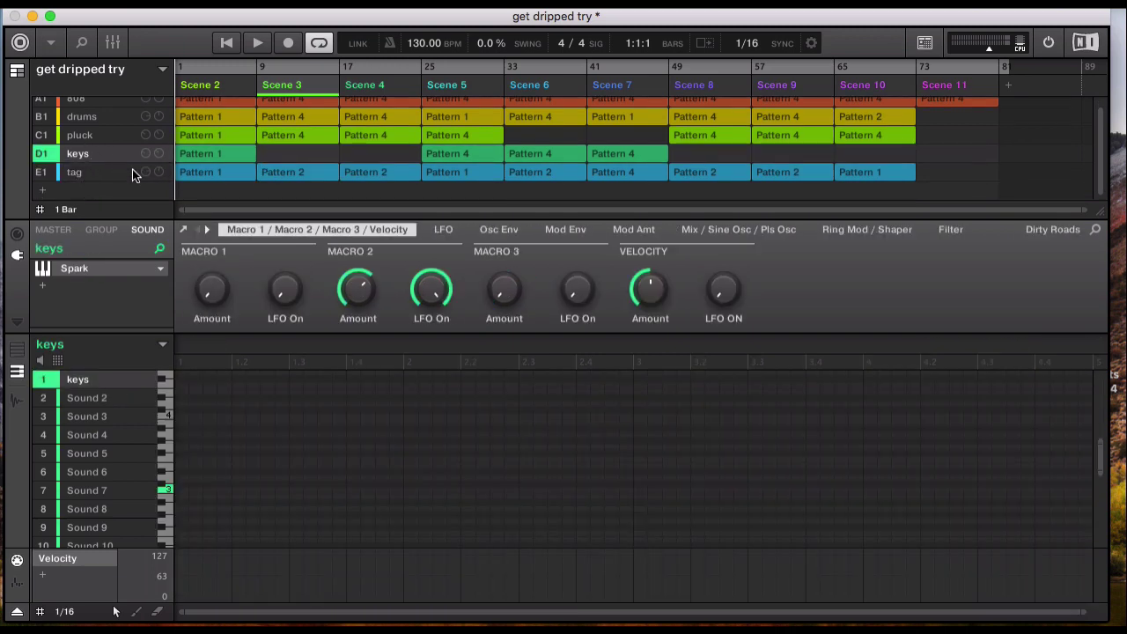
pyautogui.scroll(1, 424, 176)
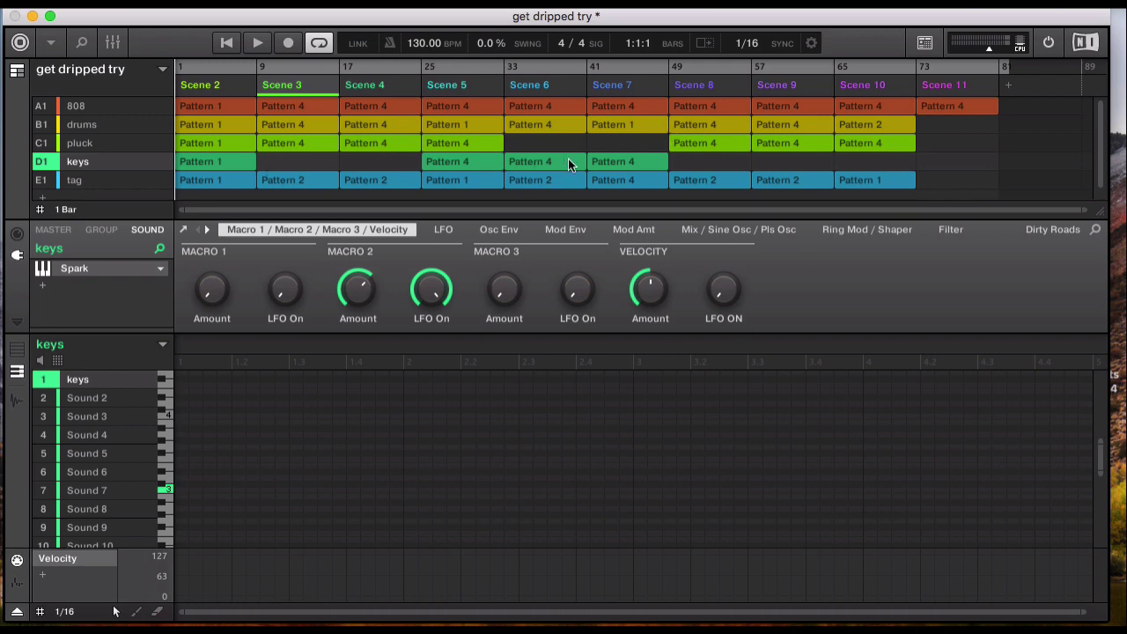
pyautogui.click(67, 105)
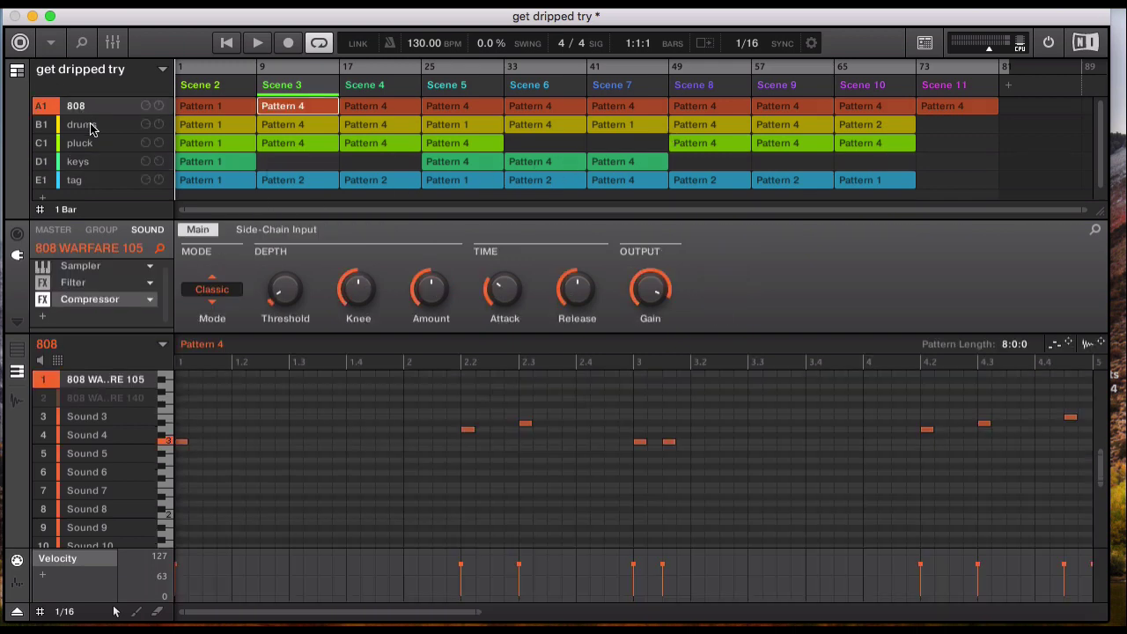